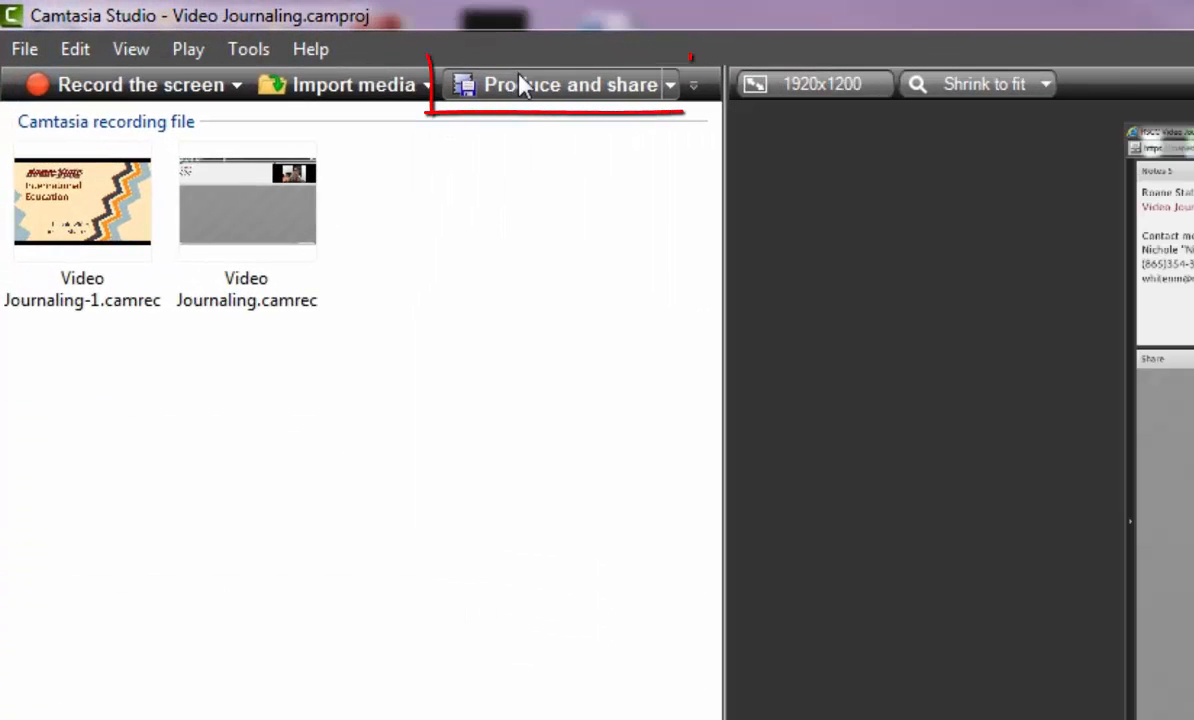
Start producing the video with the MP4 with Smart Player (up to 720p) preset and proceed to the output settings.
click(520, 84)
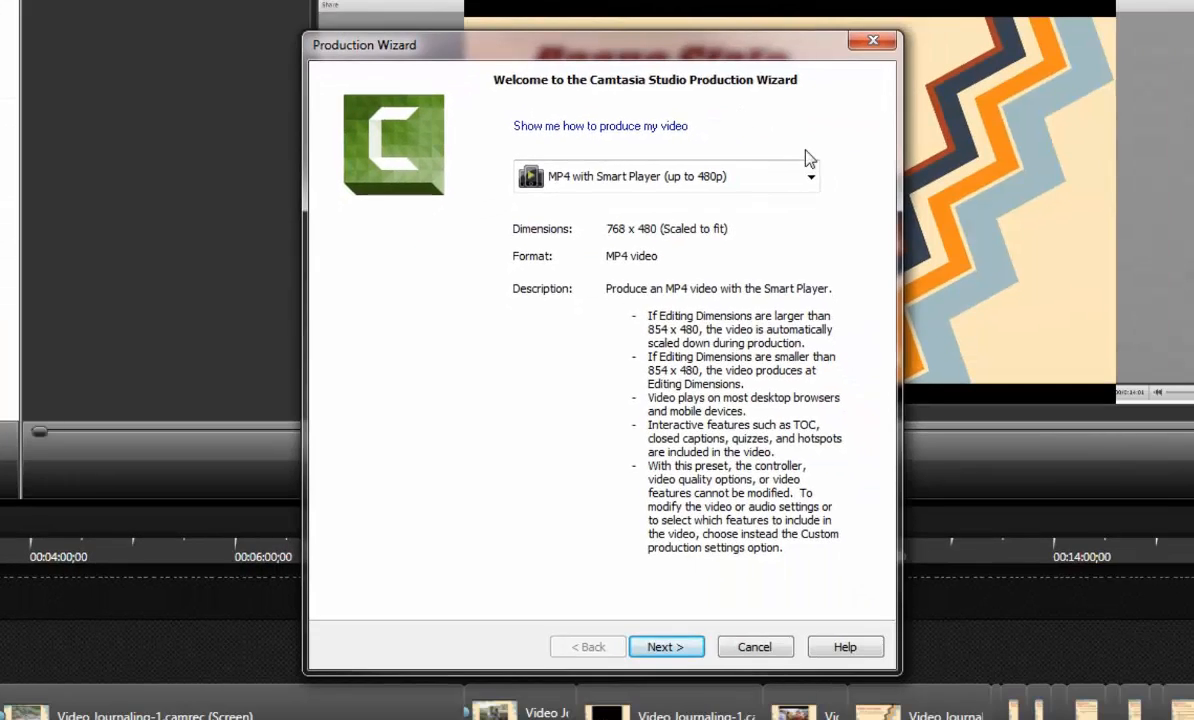
click(810, 176)
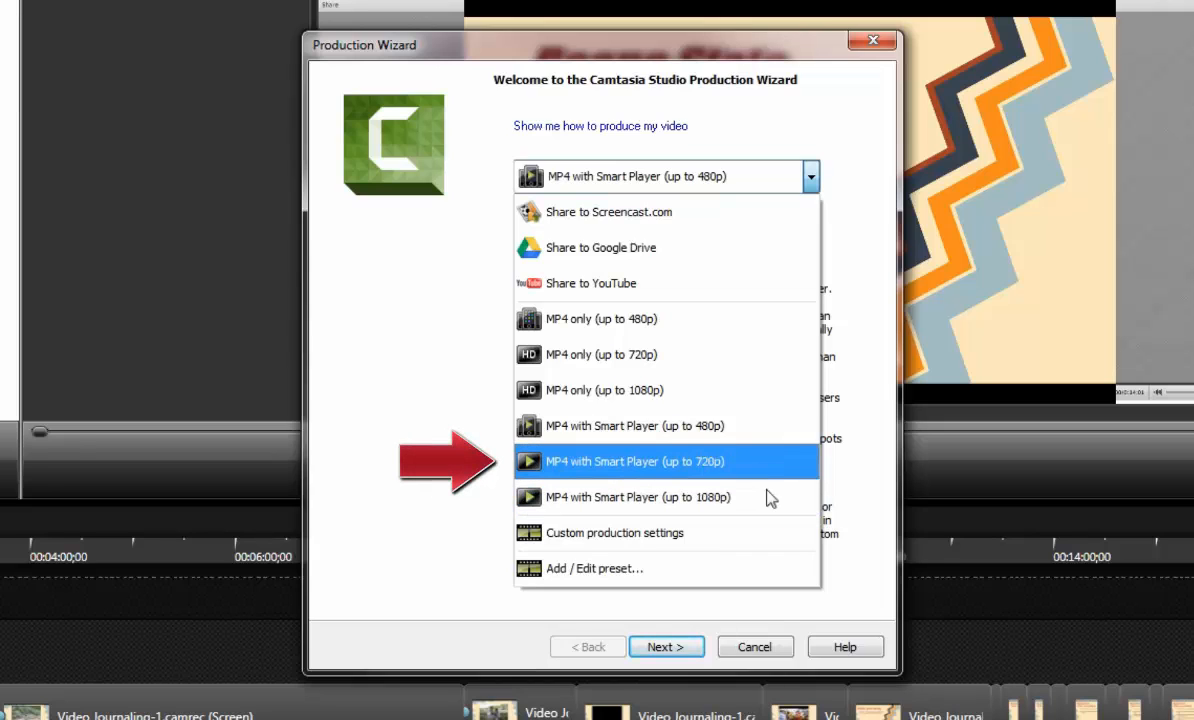
click(726, 465)
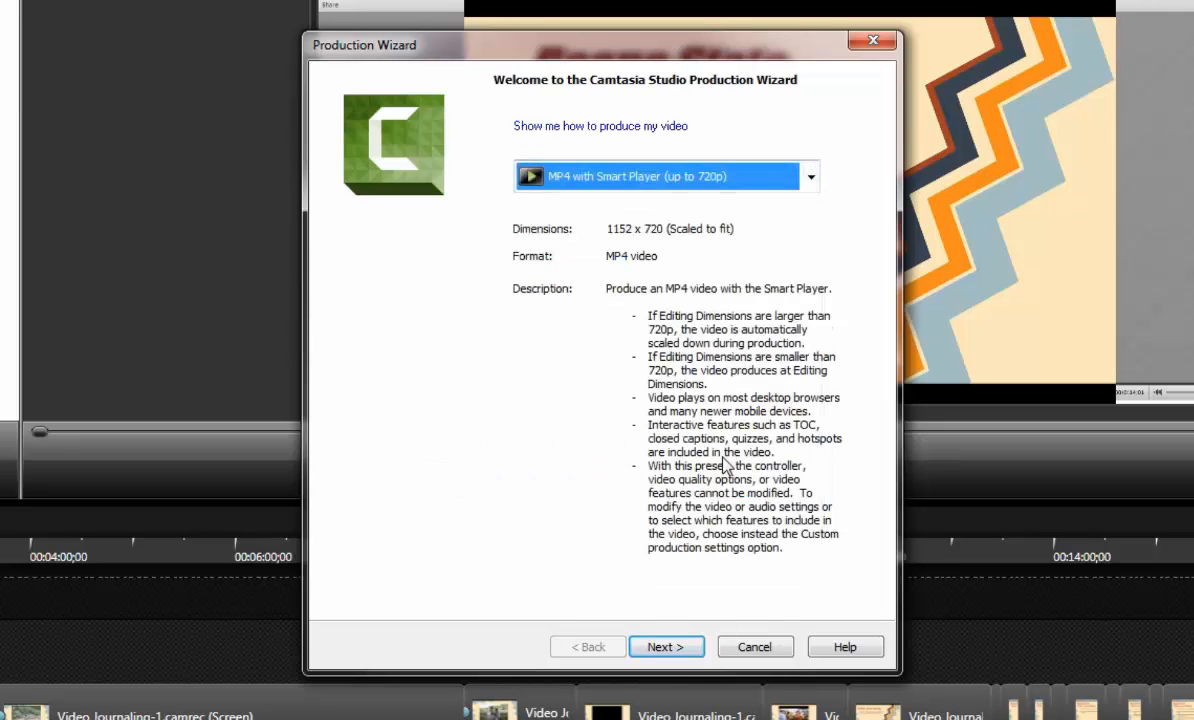
click(679, 649)
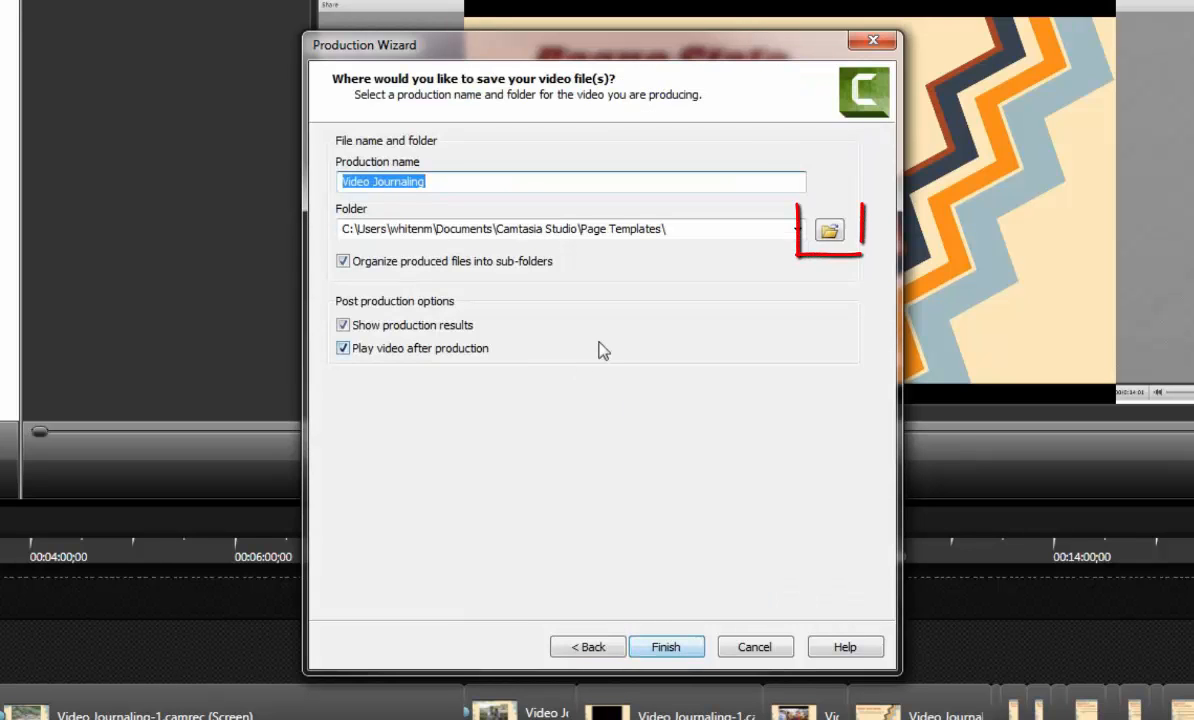
Save the production as Video Journaling-1.mp4 in the Video Journaling folder under Camtasia Studio.
click(837, 230)
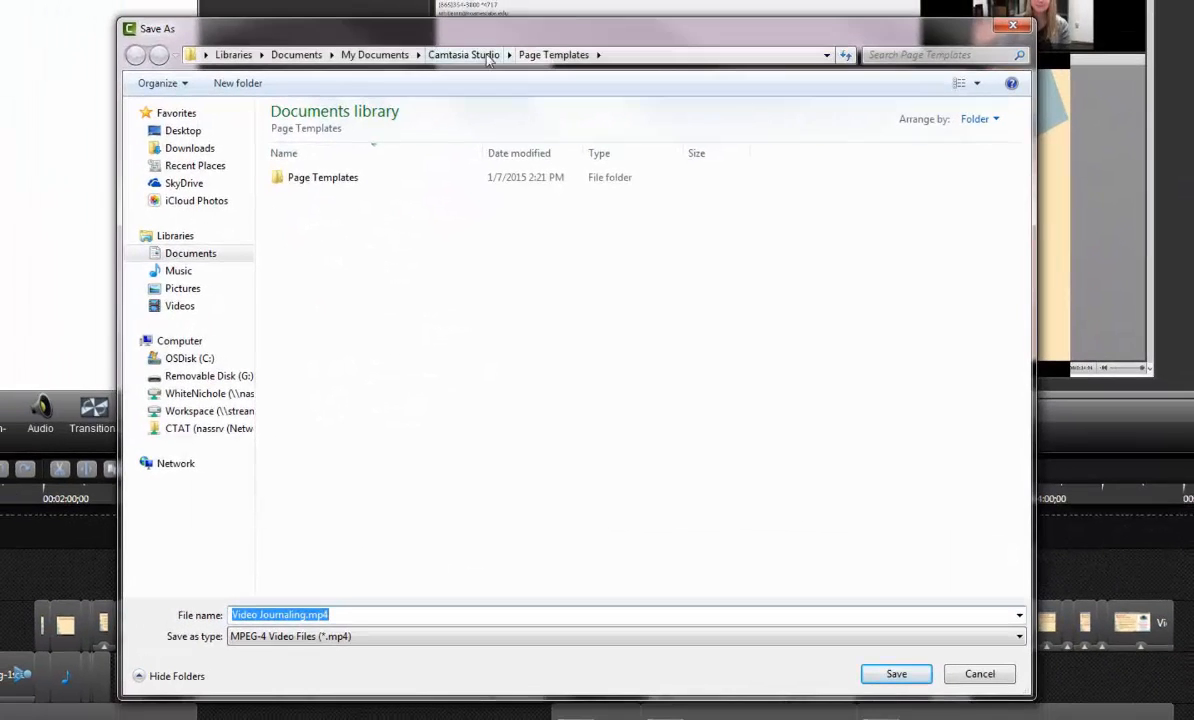
click(414, 29)
double_click(324, 195)
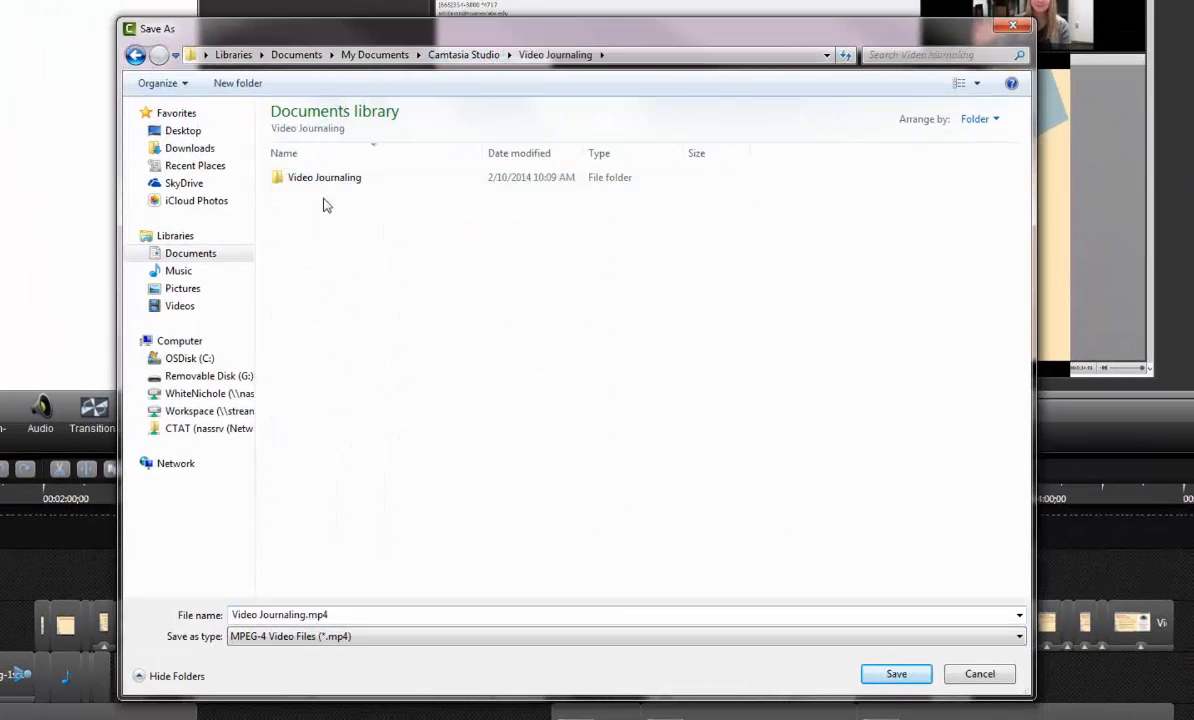
click(303, 617)
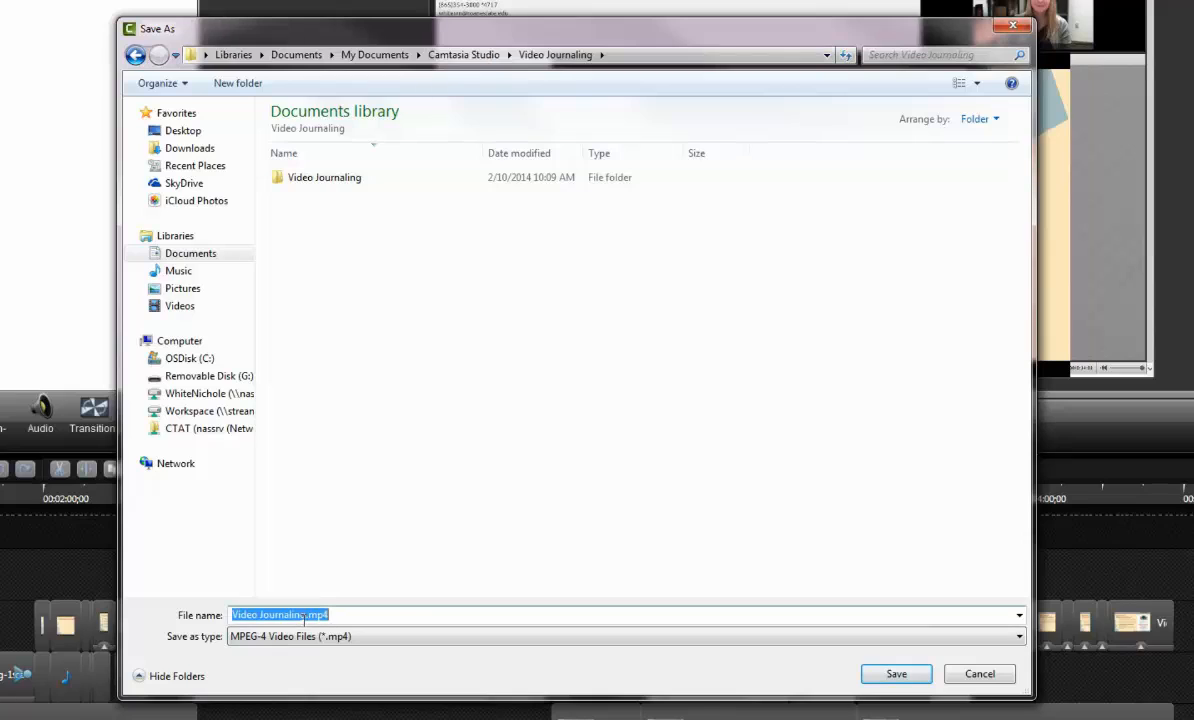
click(306, 617)
text(-1)
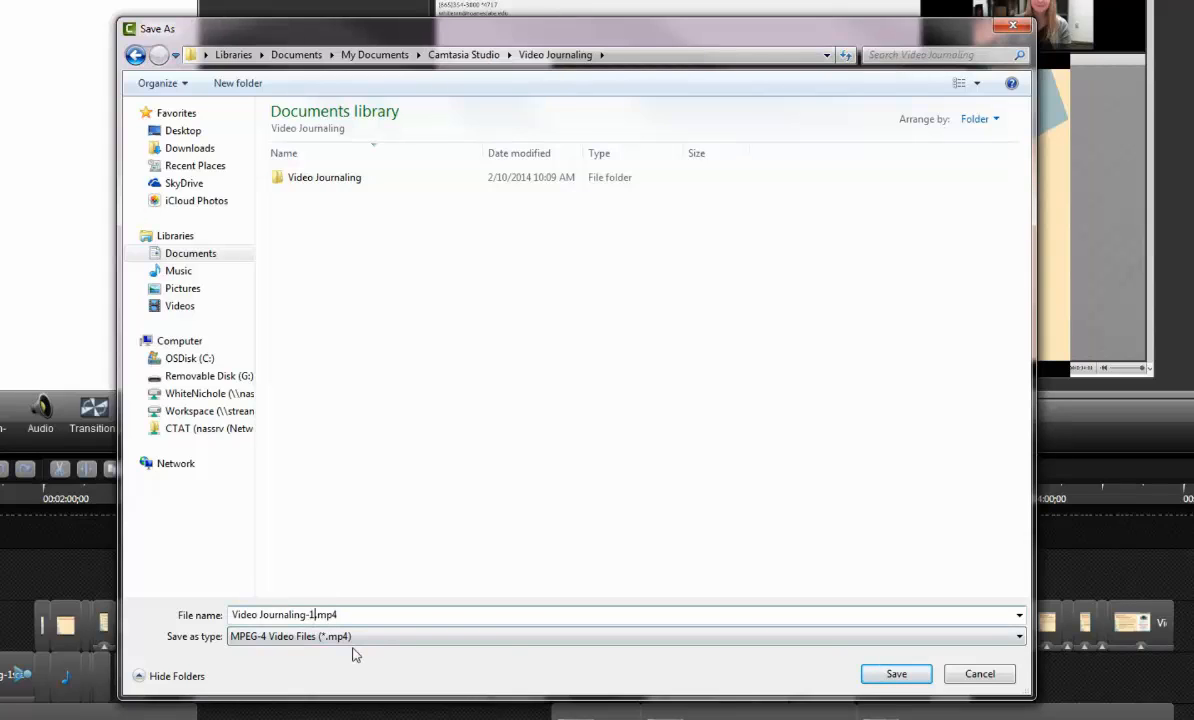
click(896, 678)
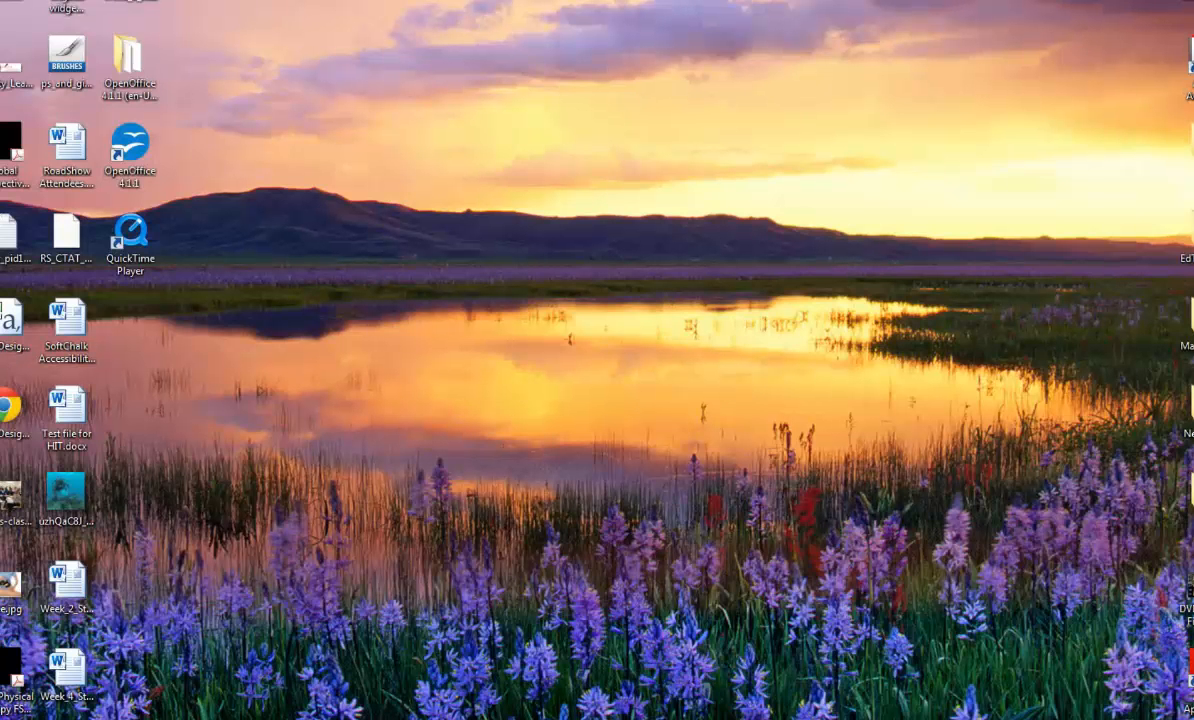
Review the created files and production options in the production results, and finish the wizard.
drag(848, 118, 602, 323)
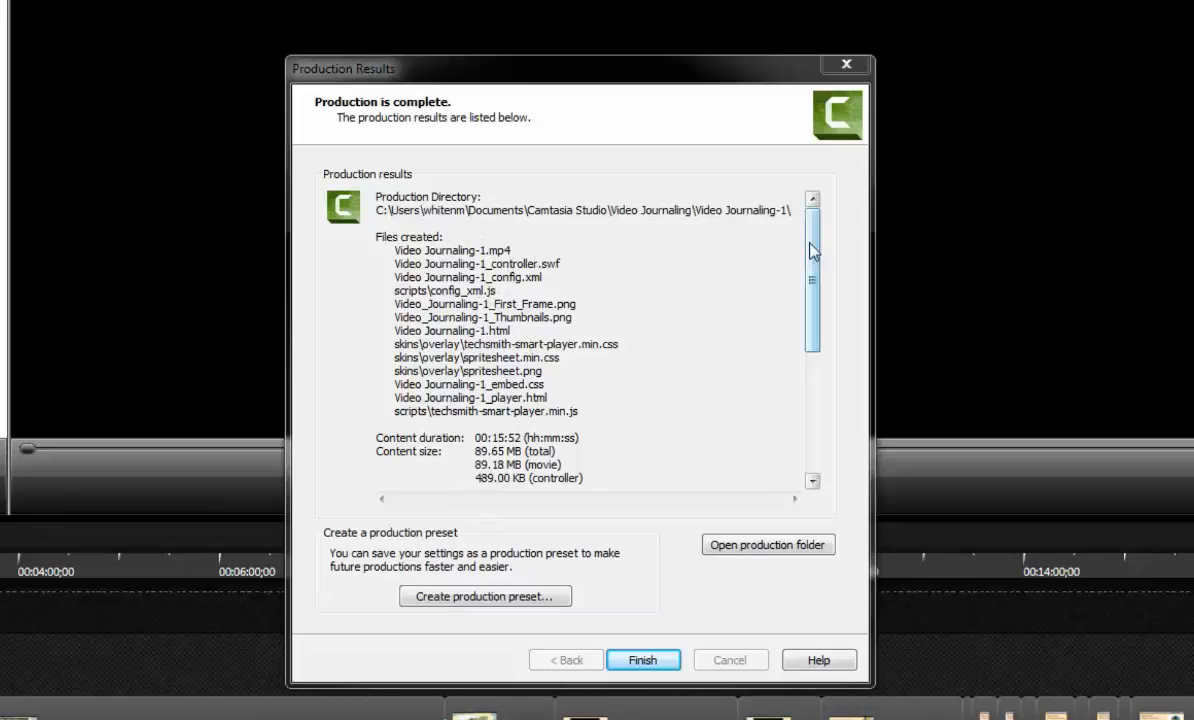
drag(818, 258, 828, 398)
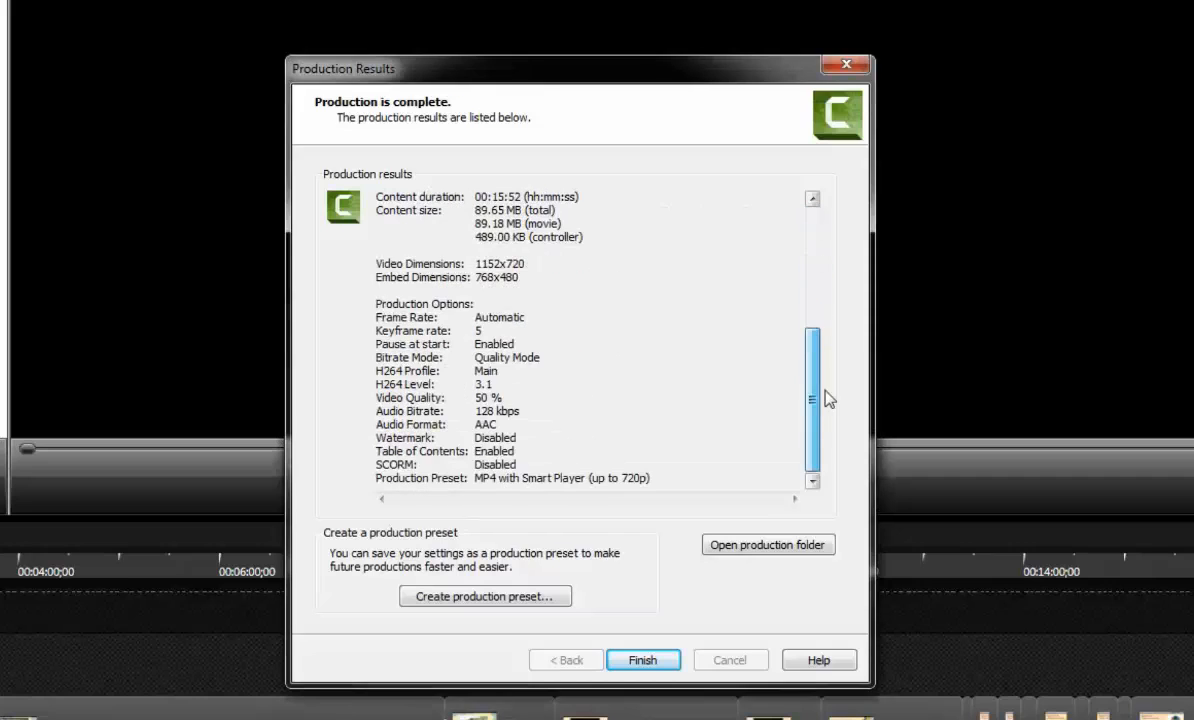
drag(813, 448, 808, 269)
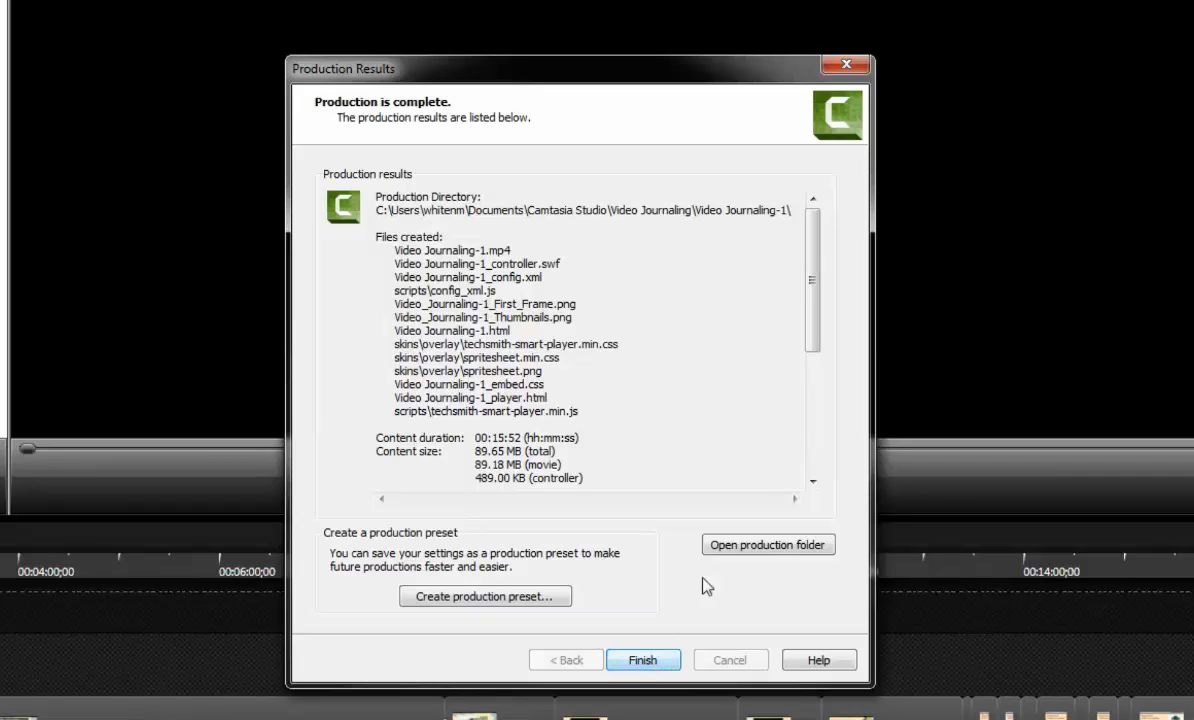
click(645, 661)
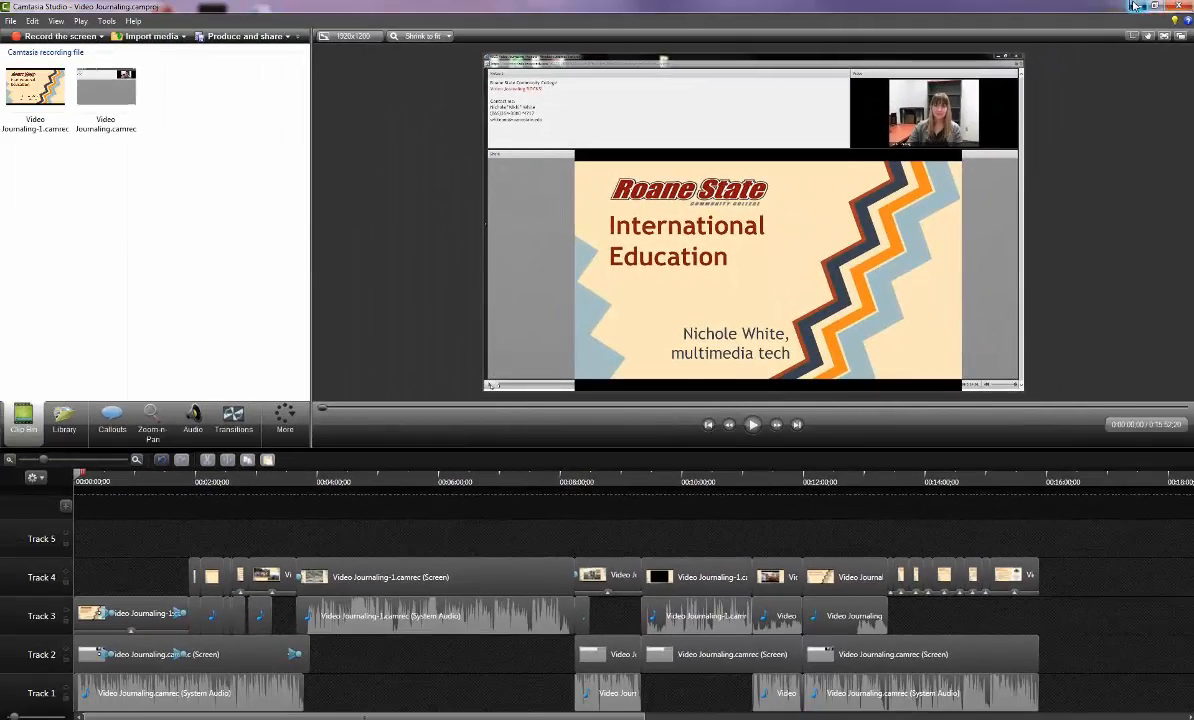
Minimize Camtasia Studio and, in Windows Explorer, open the produced Video Journaling-1 folder inside Documents, Camtasia Studio, Video Journaling.
click(1141, 7)
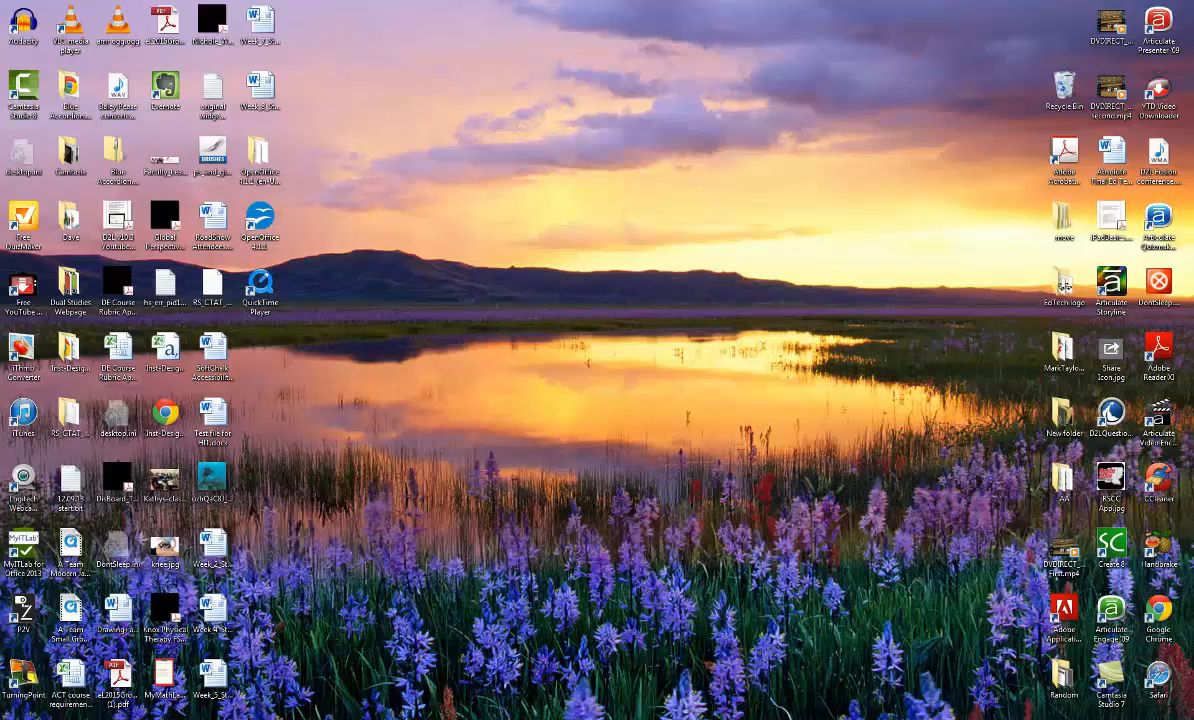
key(super)
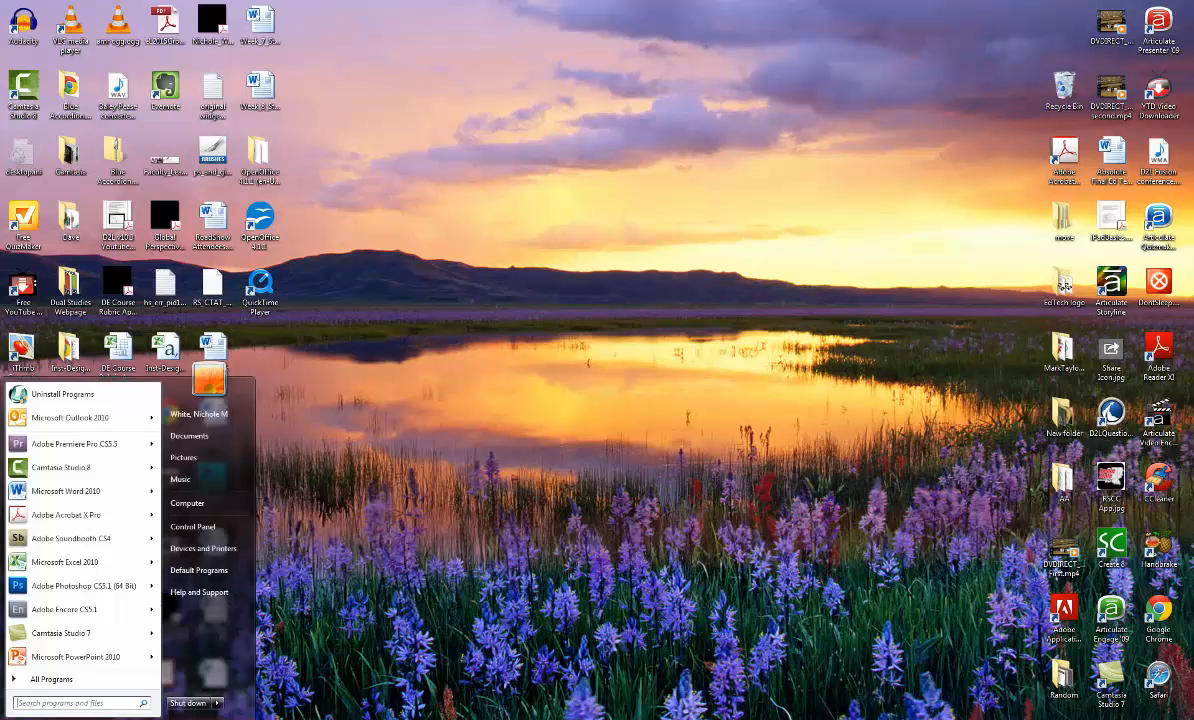
click(207, 440)
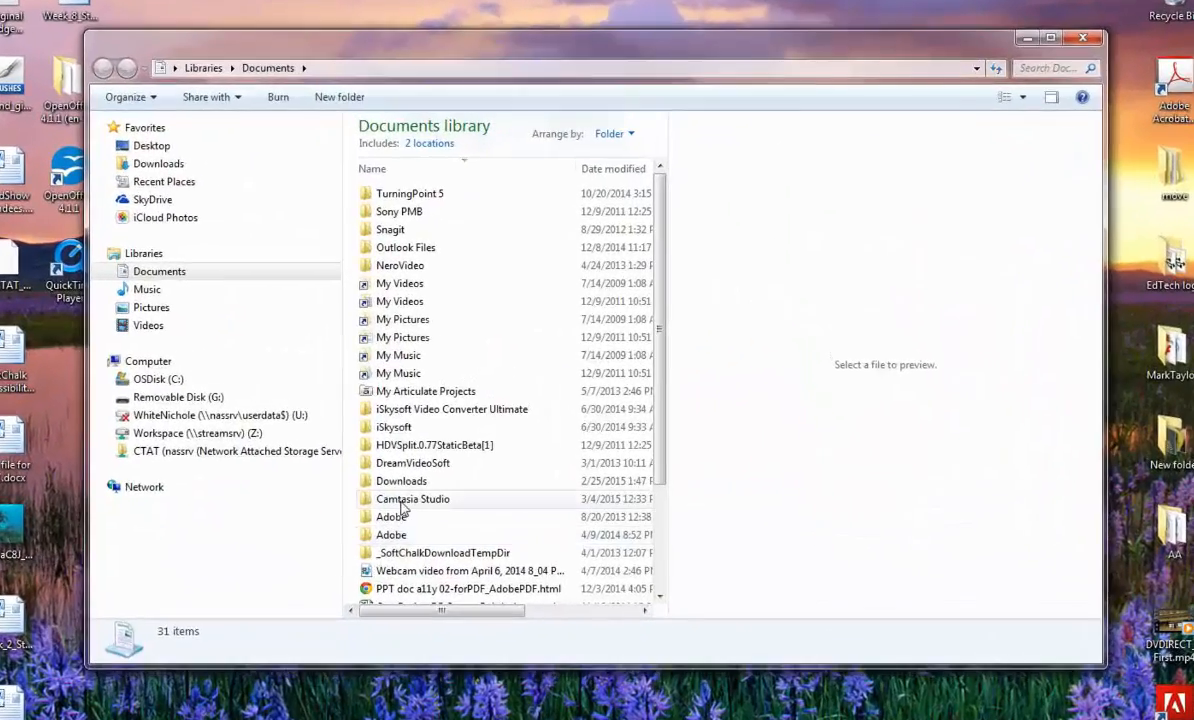
double_click(440, 482)
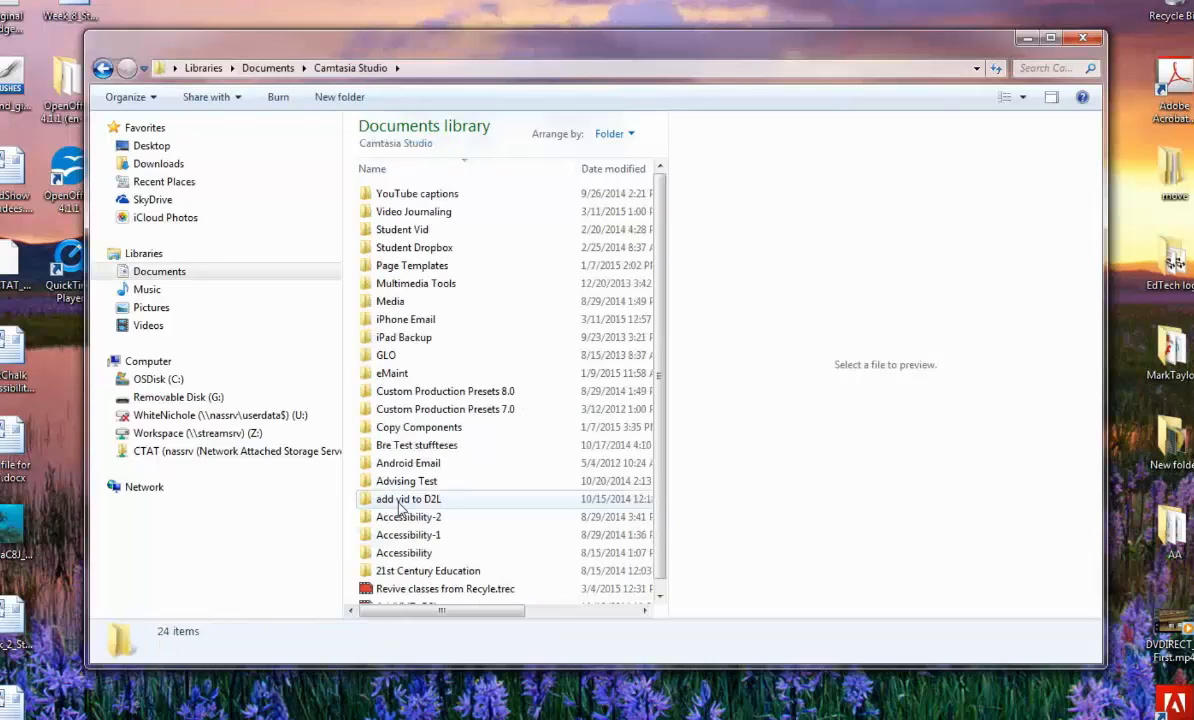
double_click(385, 212)
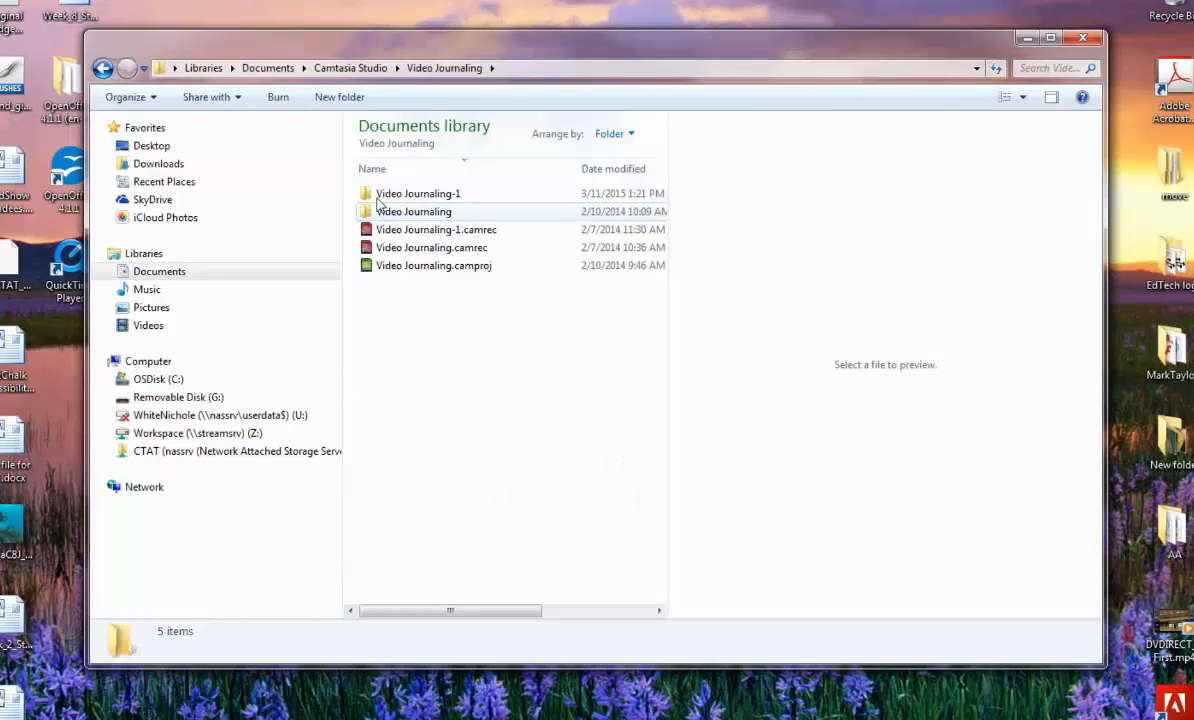
double_click(385, 196)
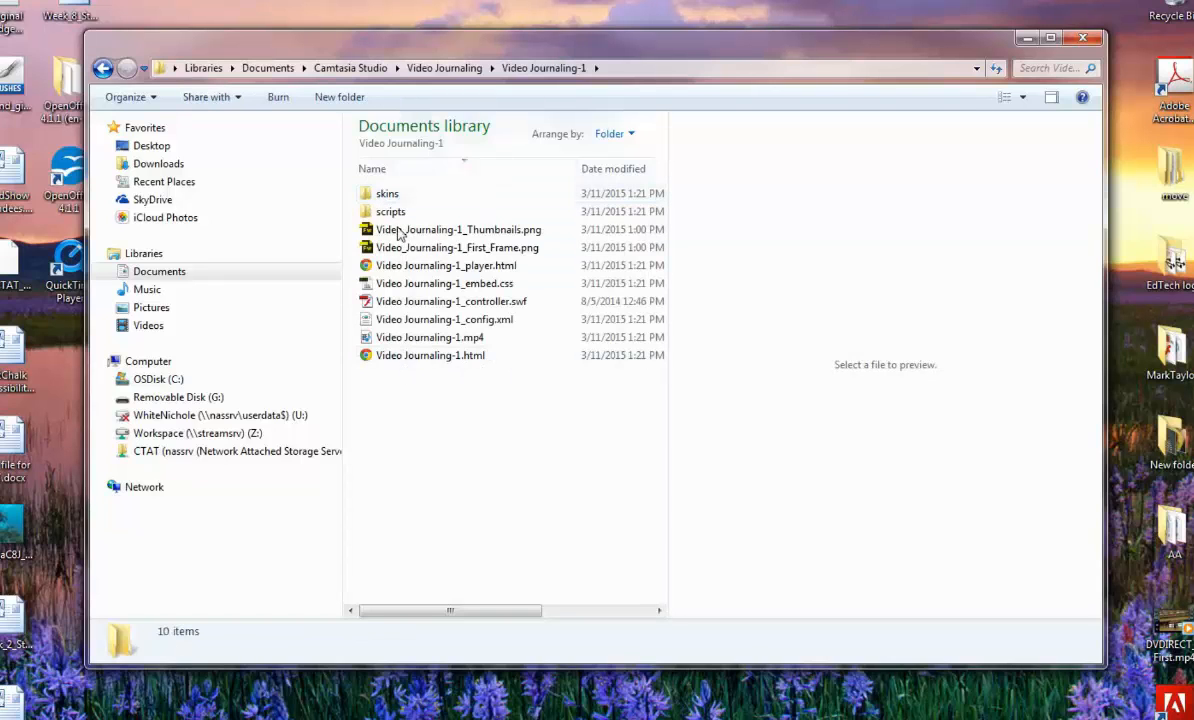
Return to the Video Journaling folder and compress the Video Journaling-1 folder into a zip file, keeping the suggested name.
click(412, 67)
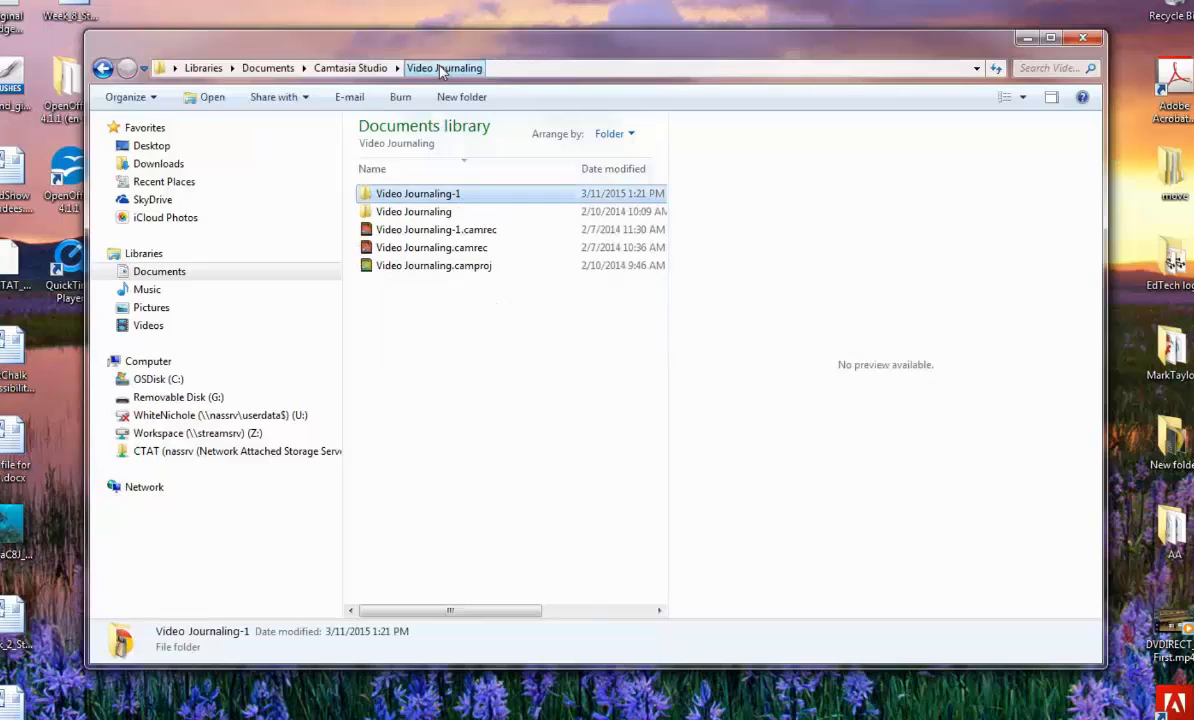
right_click(372, 197)
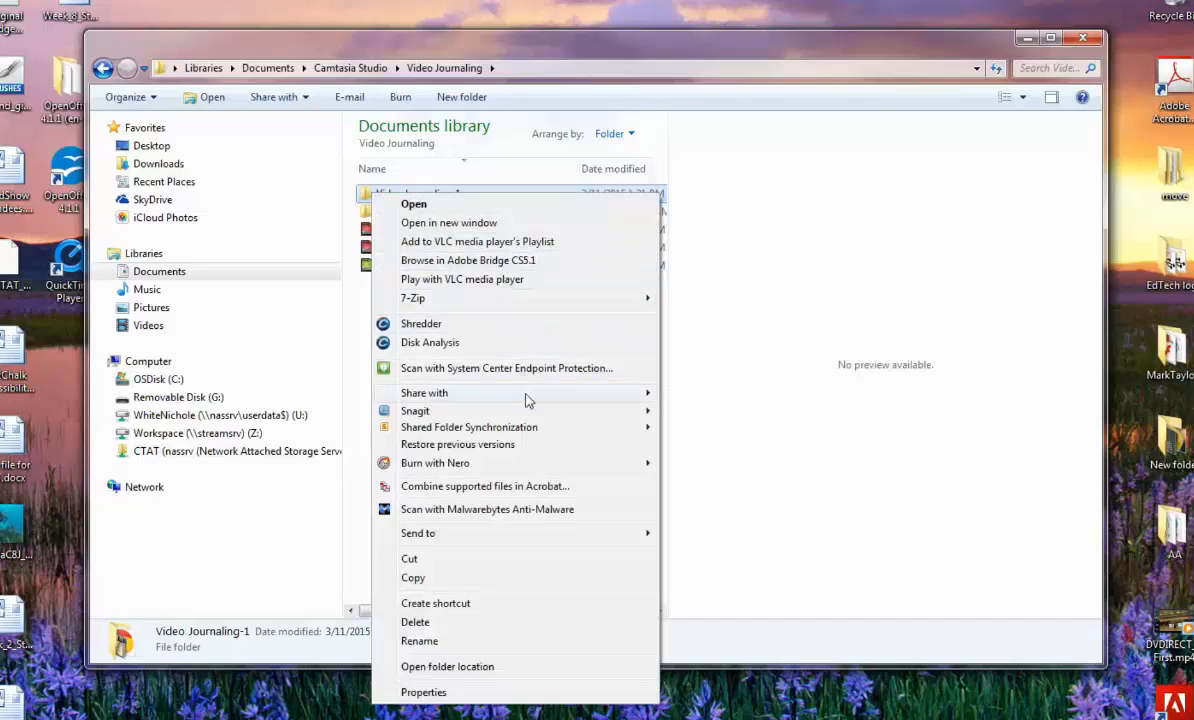
mouse_move(540, 535)
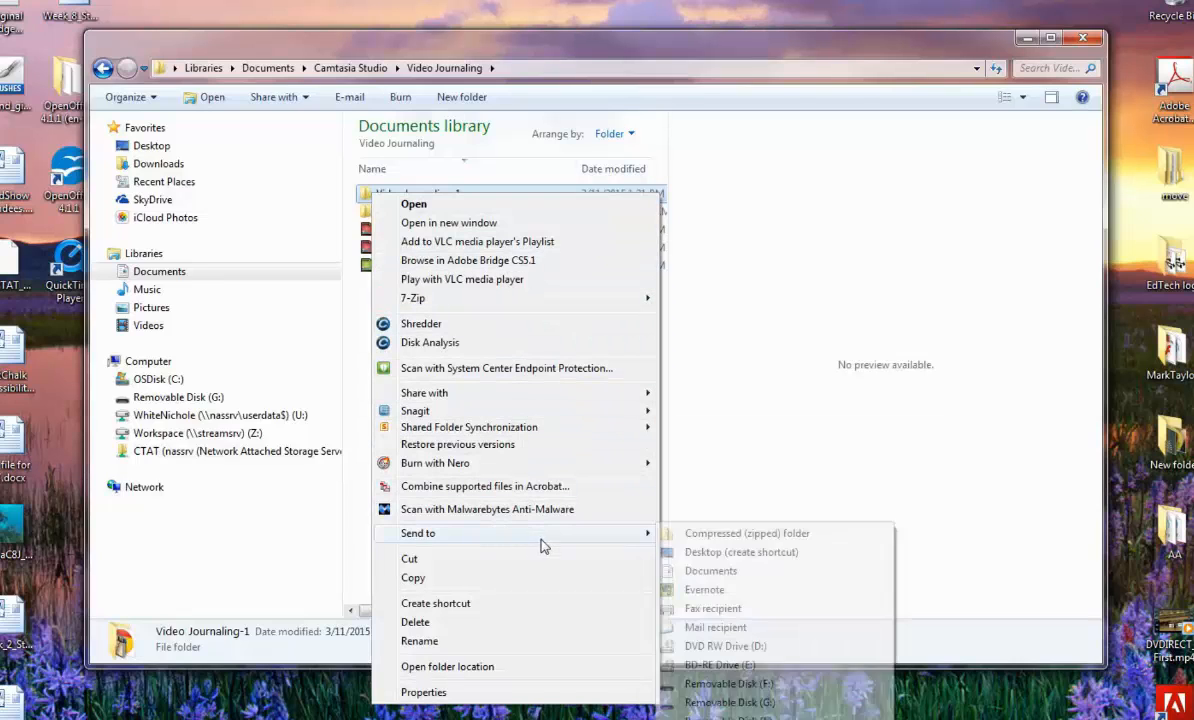
click(695, 542)
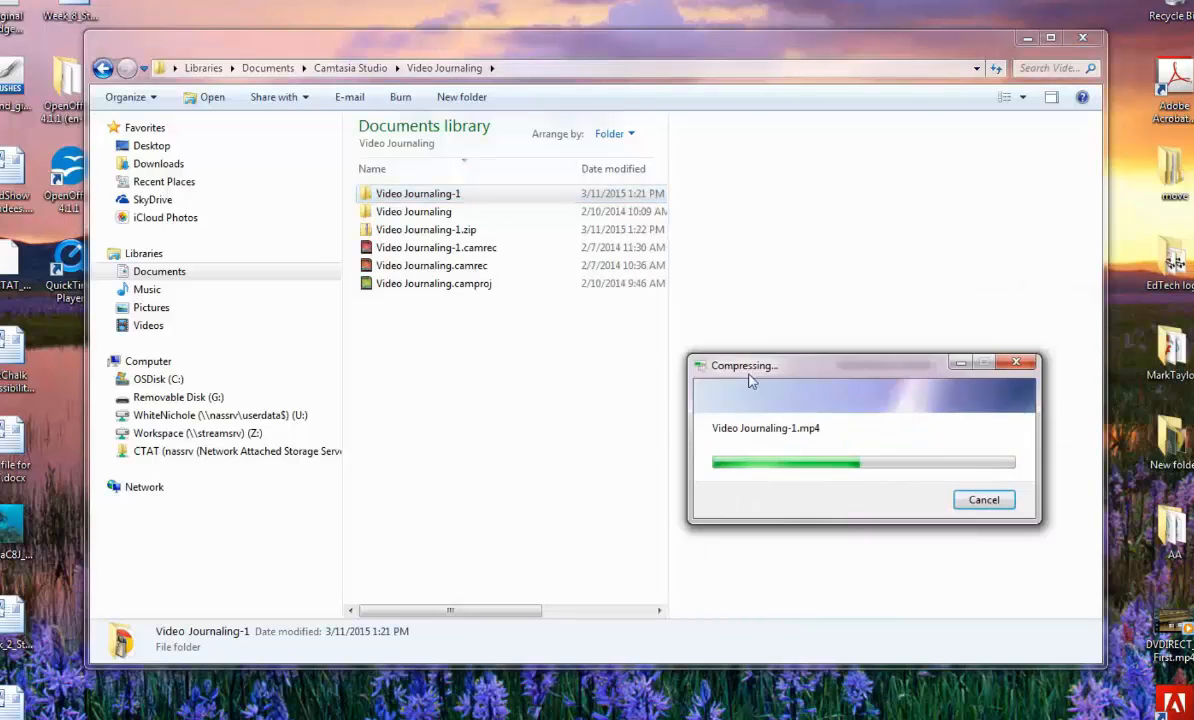
drag(749, 381, 496, 386)
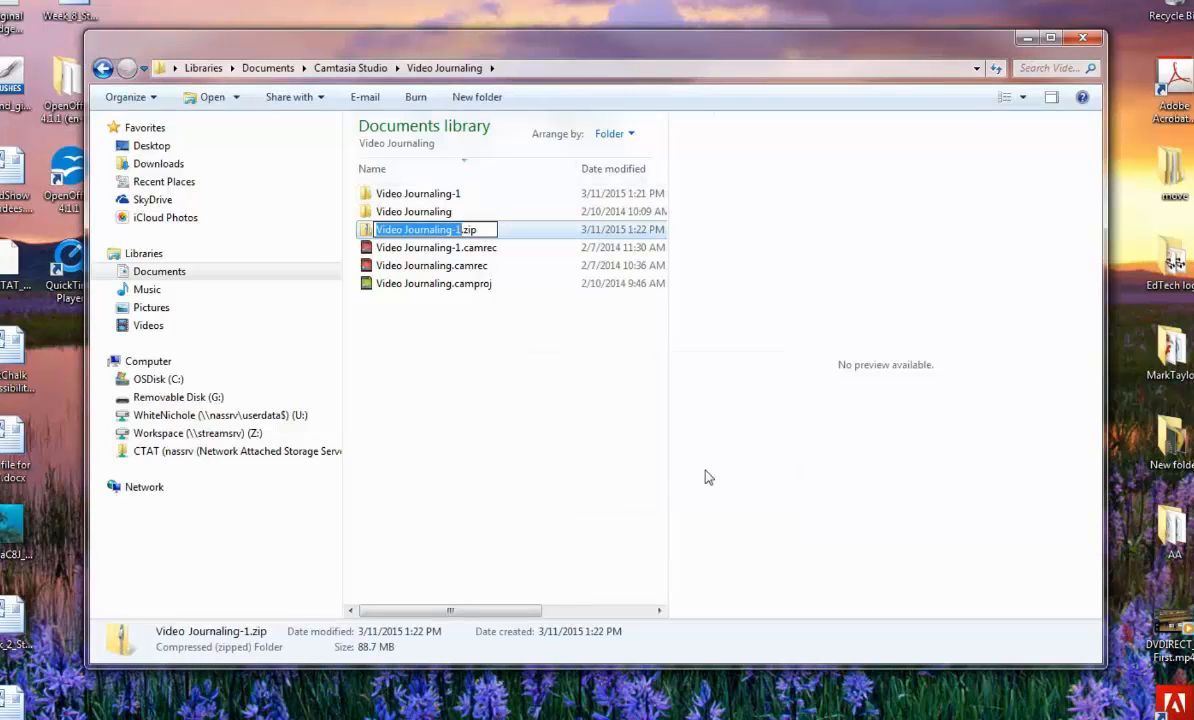
click(403, 379)
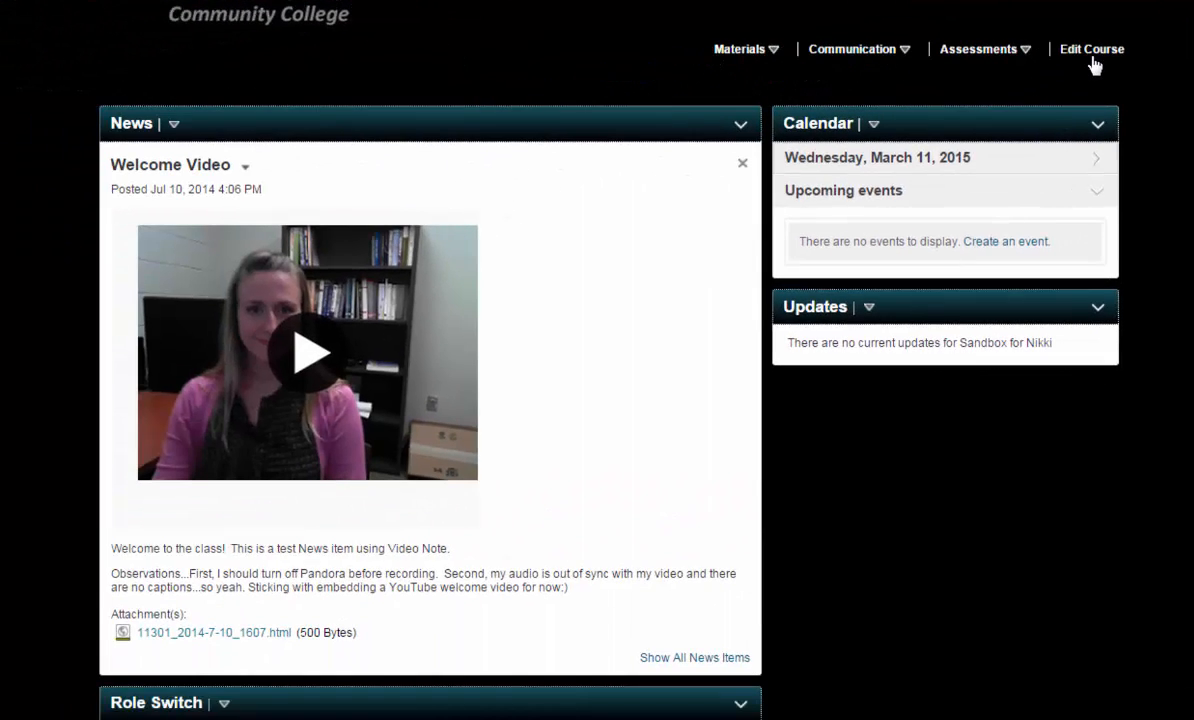
In the D2L course's Manage Files area, upload Video Journaling-1.zip from the Video Journaling folder and save it to the course's root folder.
click(925, 140)
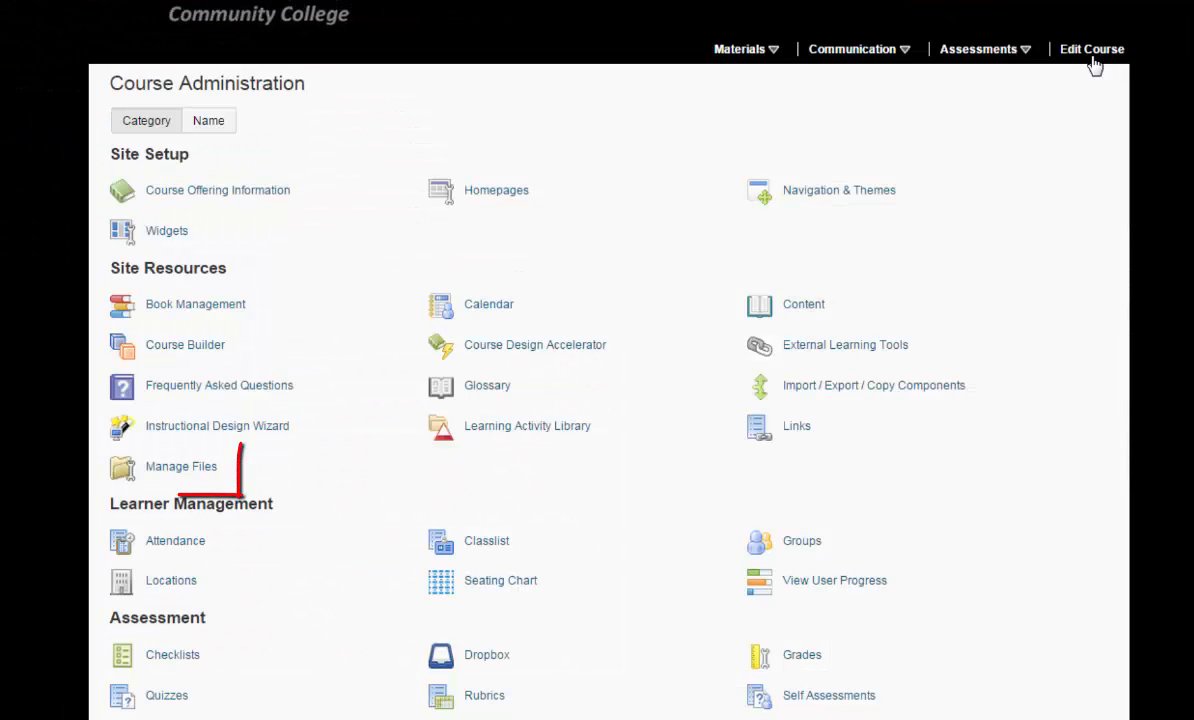
click(181, 467)
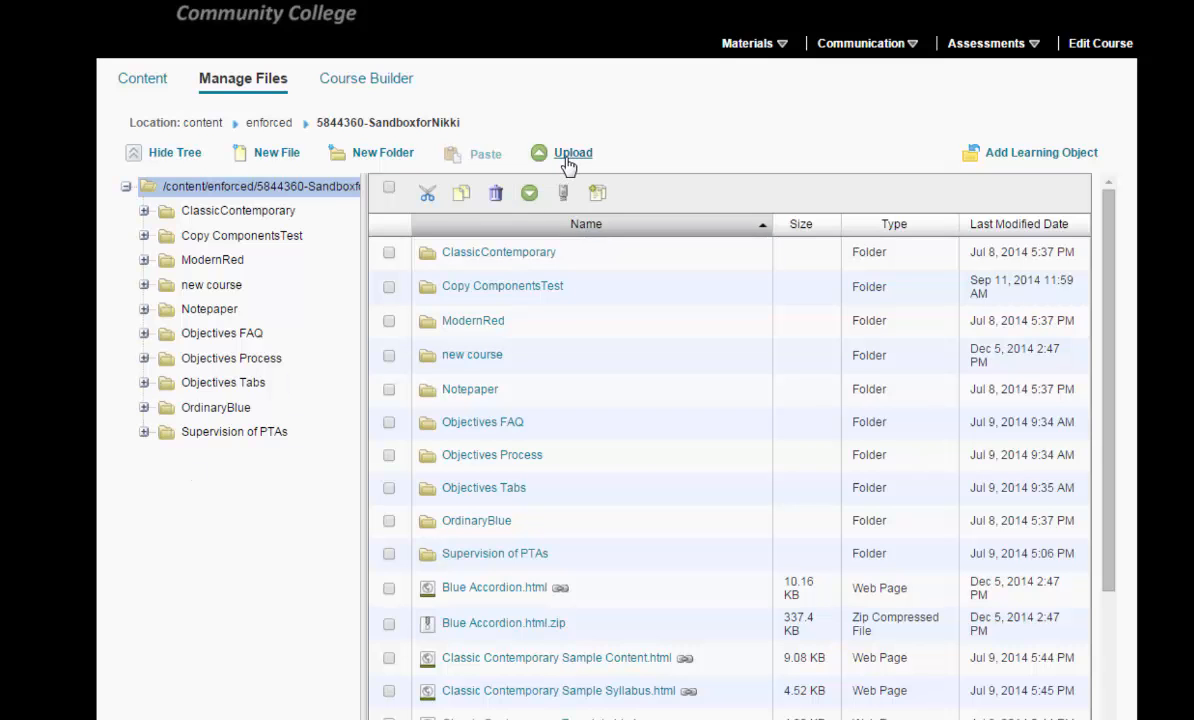
click(566, 158)
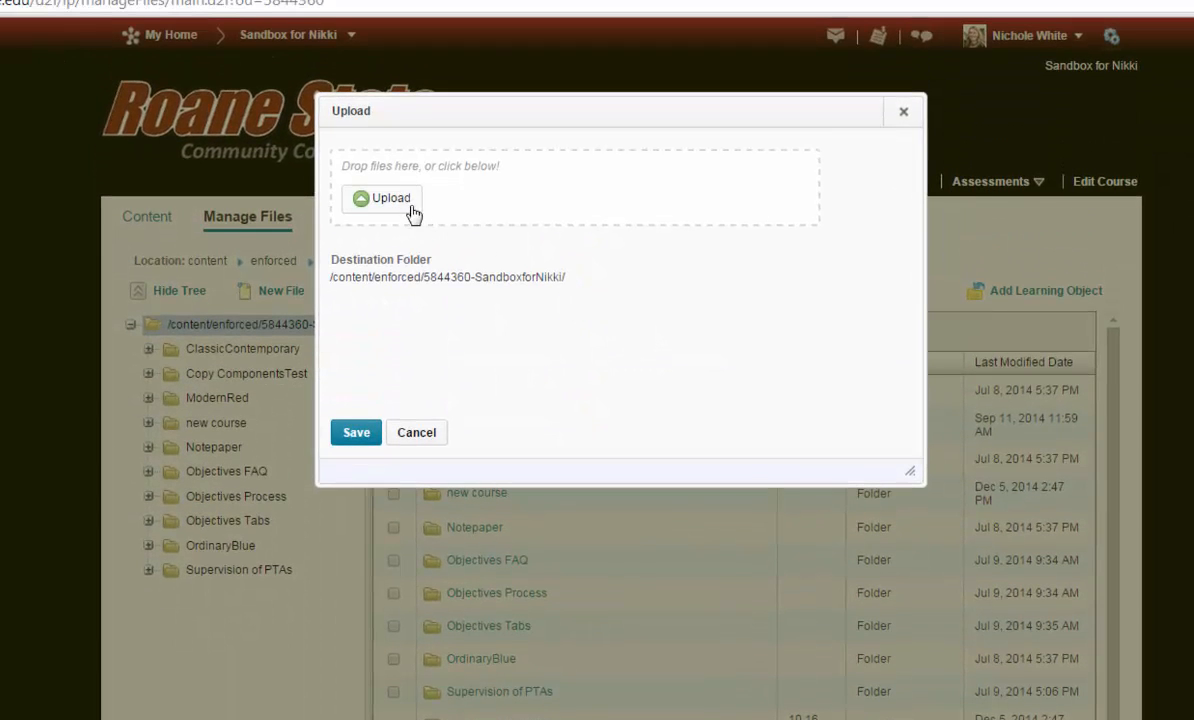
click(406, 203)
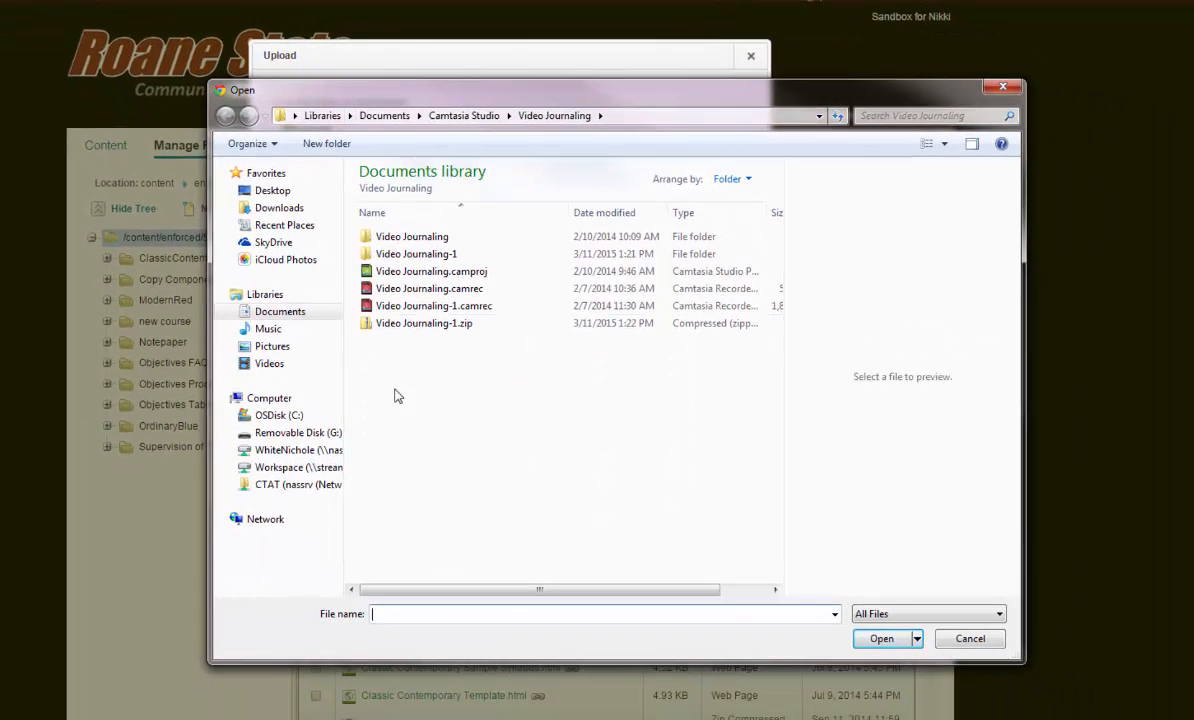
click(418, 326)
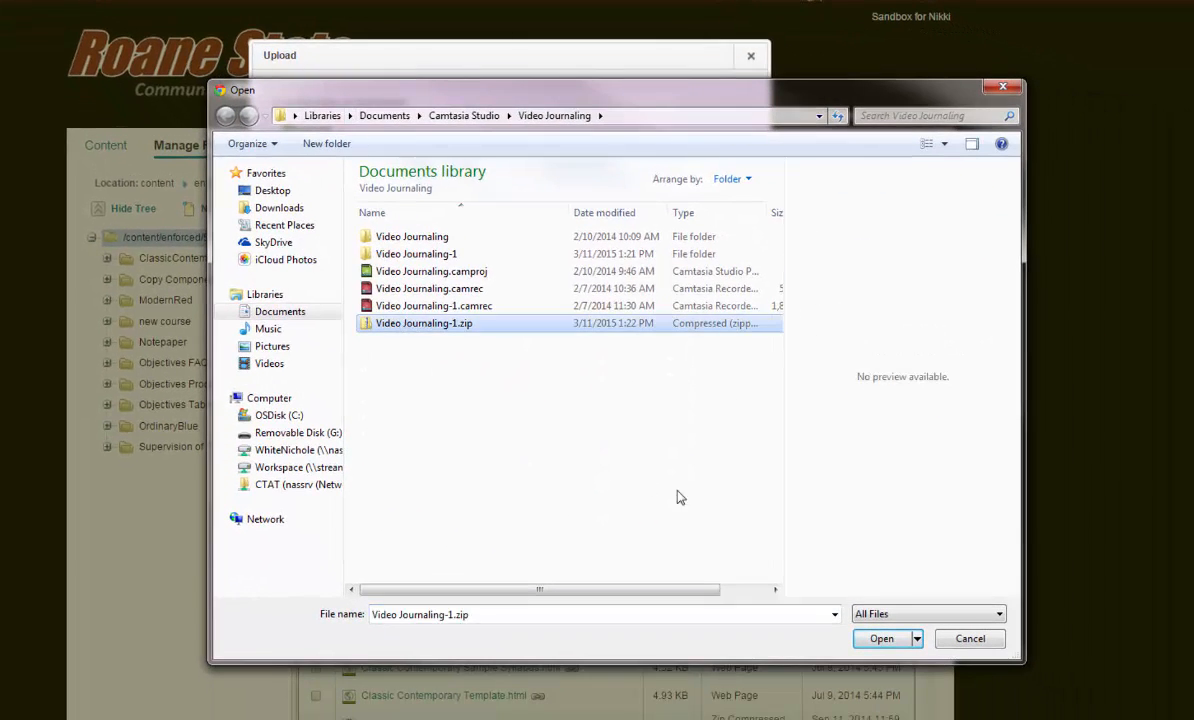
click(881, 639)
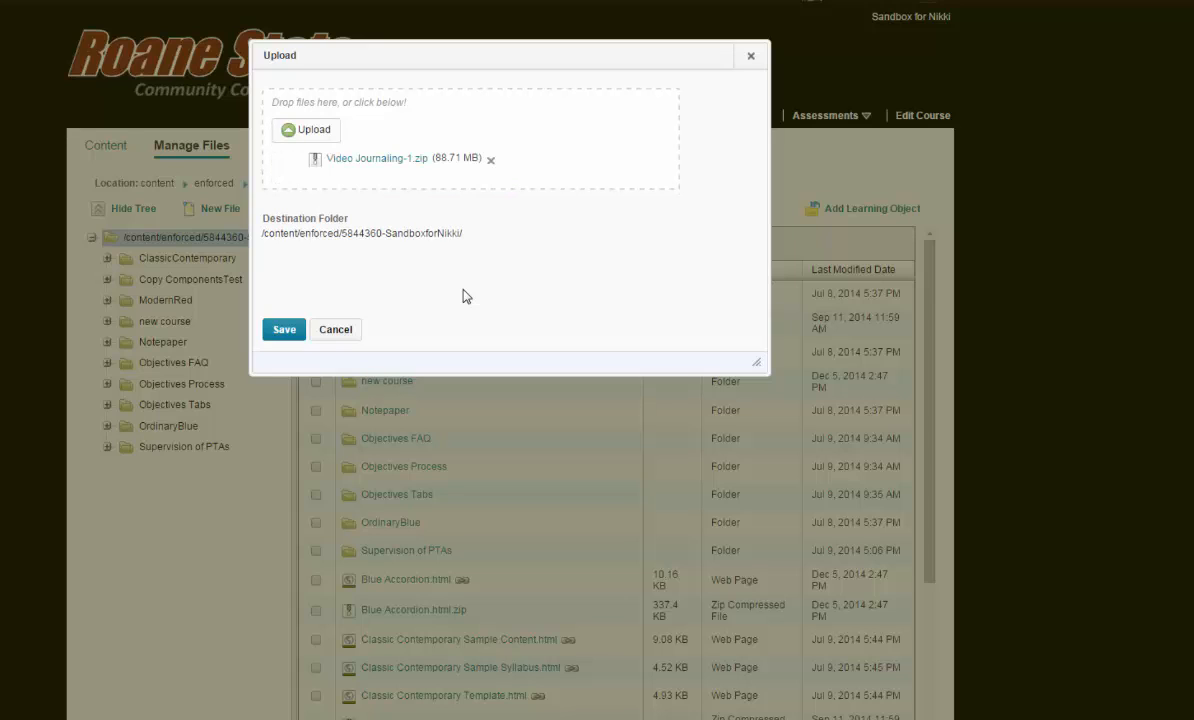
click(285, 335)
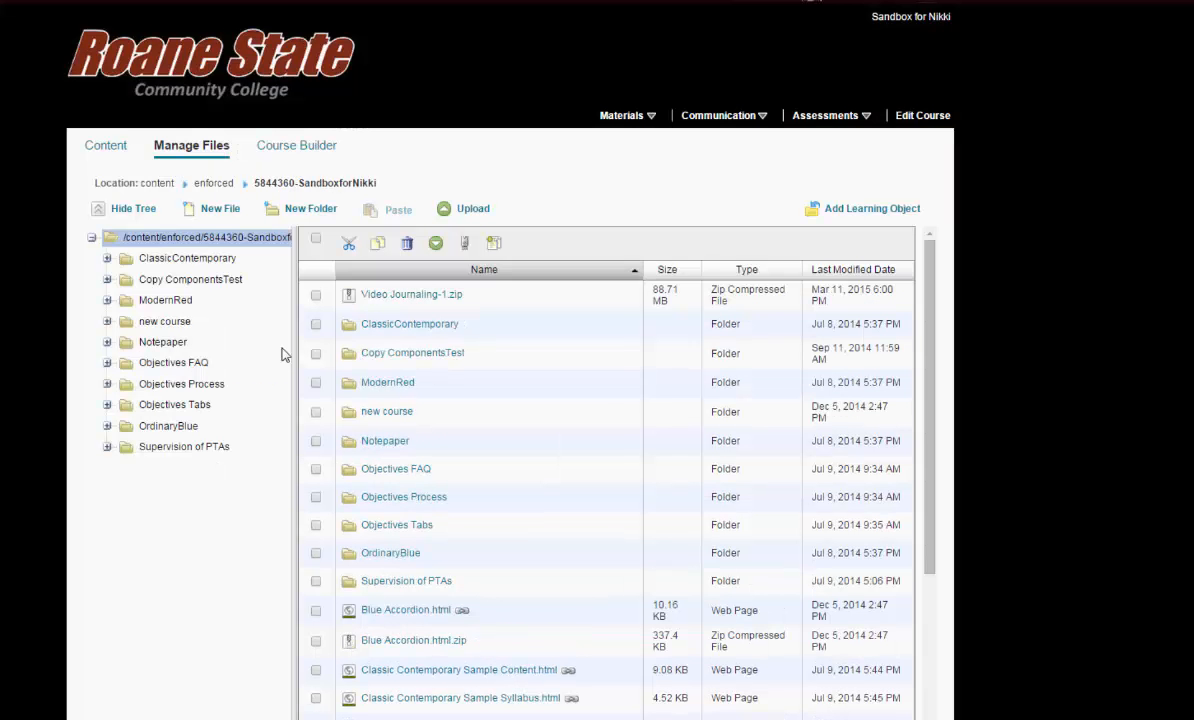
Unzip Video Journaling-1.zip in the course files and look through the file list for the extracted folder and the zip.
click(316, 300)
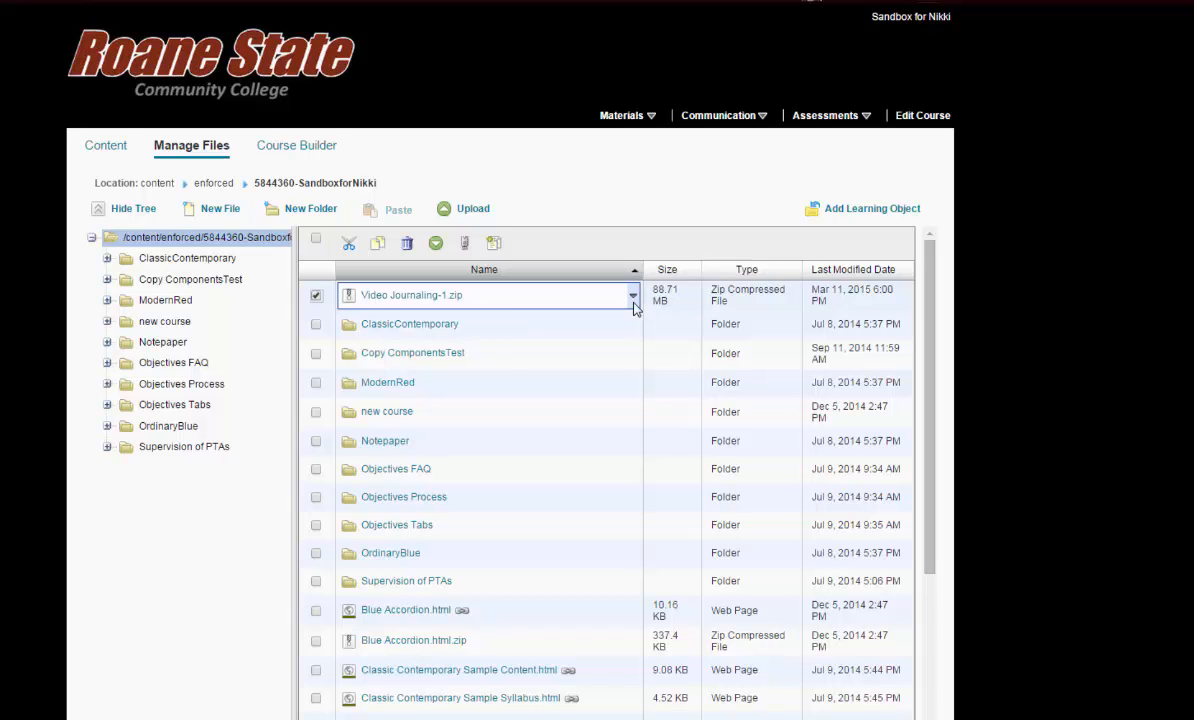
click(633, 303)
click(370, 404)
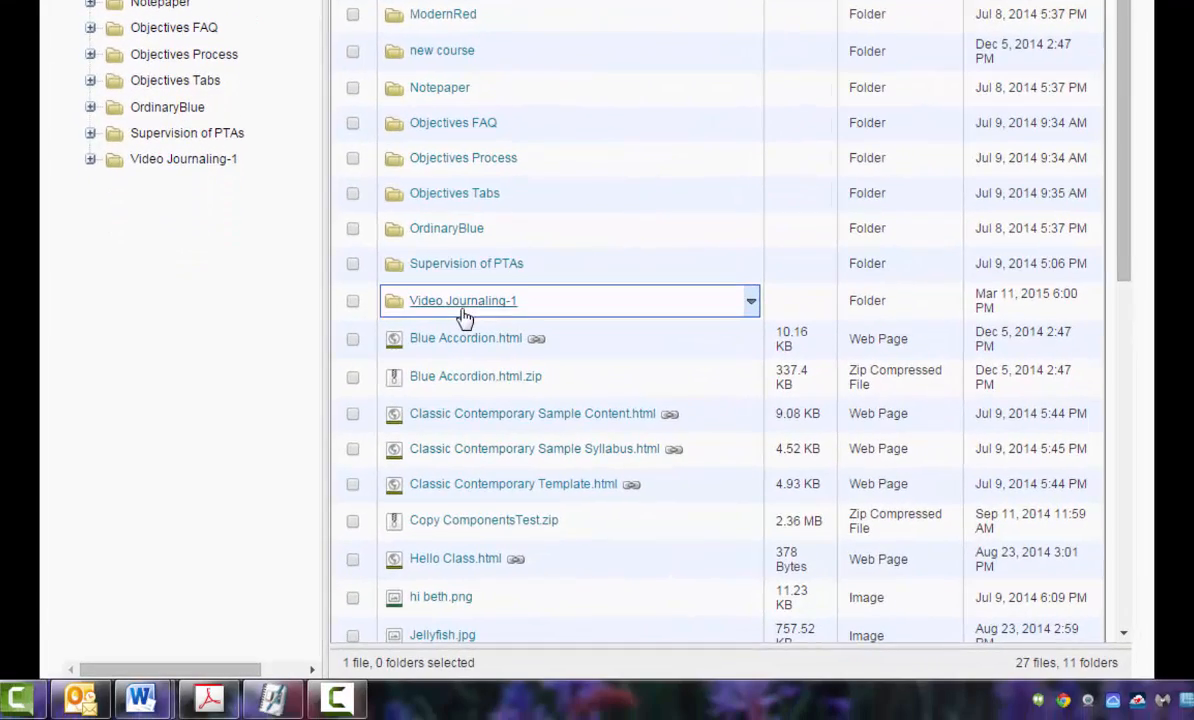
scroll(404, 587, down, 2)
scroll(463, 318, down, 5)
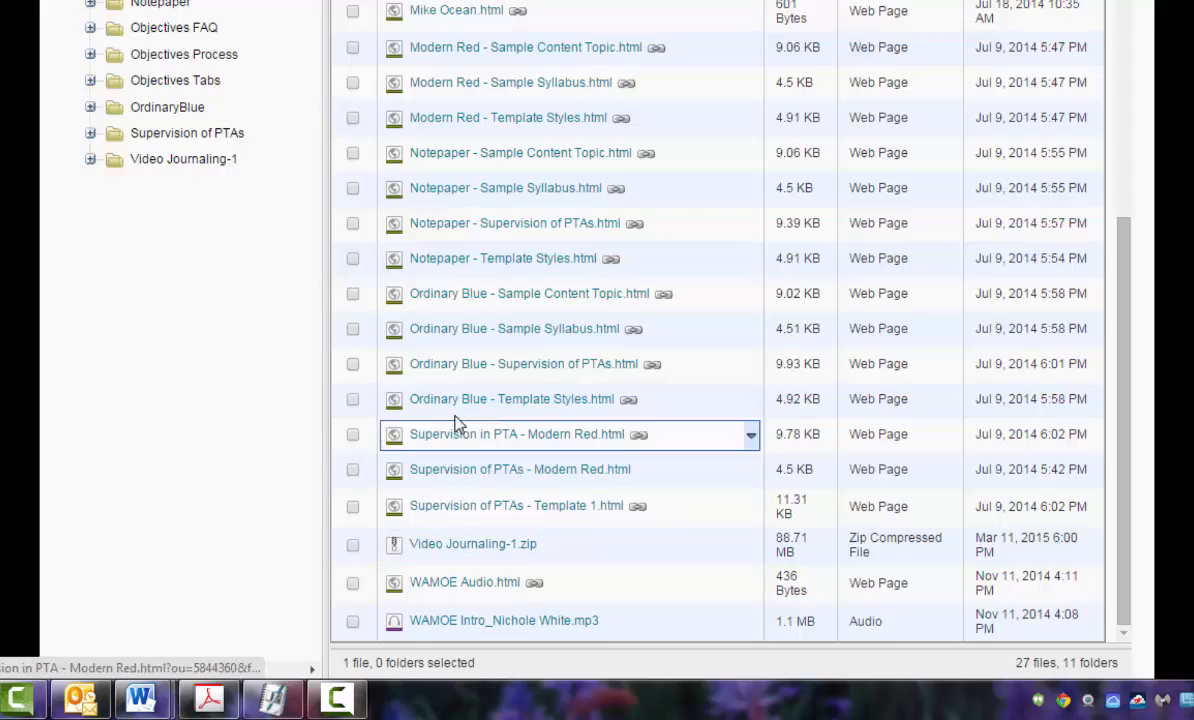
Open the extracted Video Journaling-1 folder to examine its files, including the player page, and return to the course's root folder.
scroll(447, 418, up, 4)
click(462, 52)
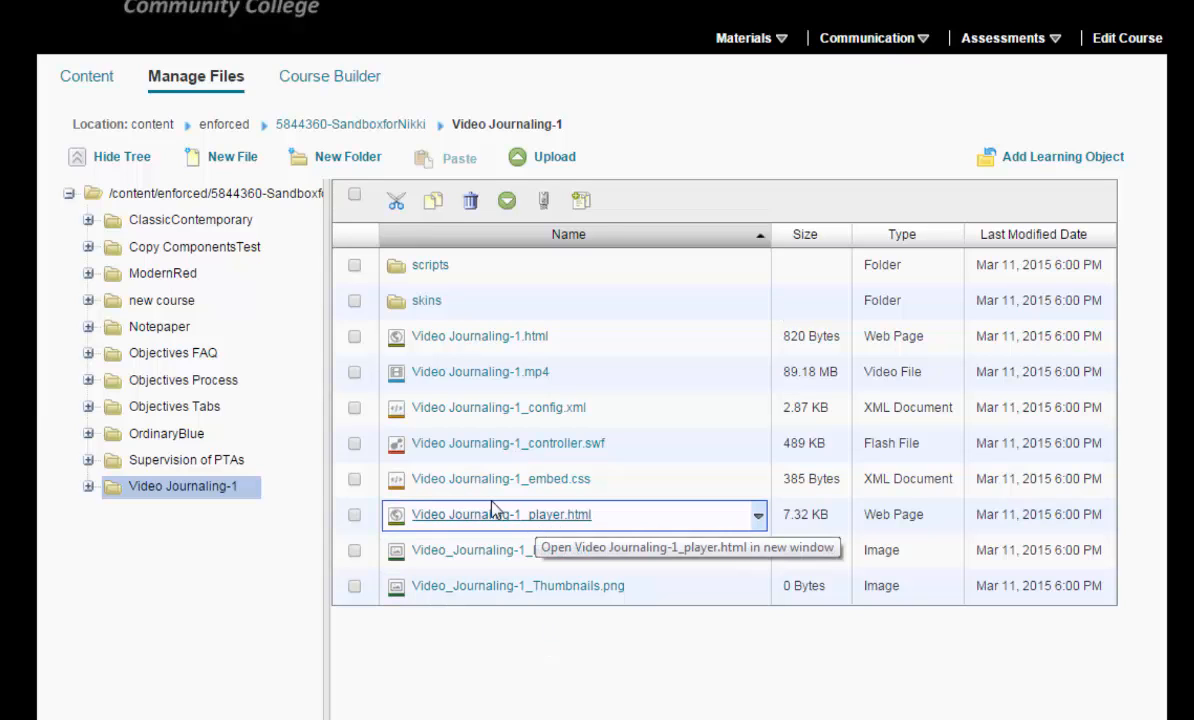
click(380, 125)
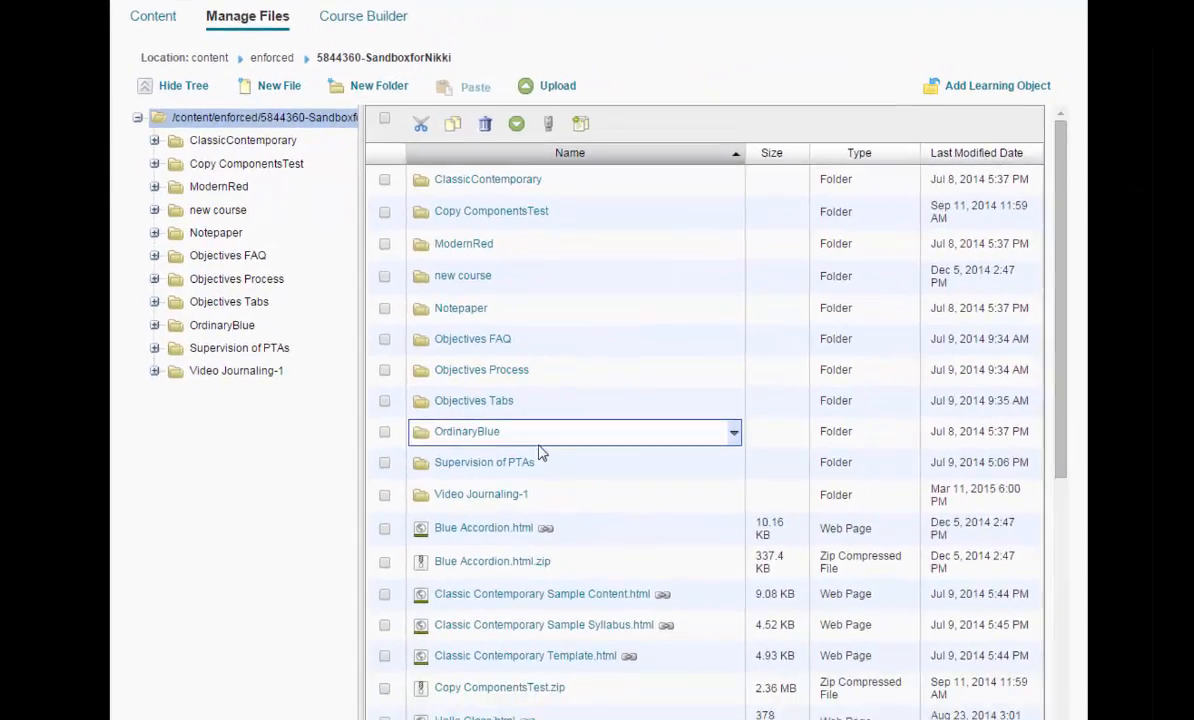
Unzip Video Journaling-1.zip again in the course's root folder, allowing existing files to be overwritten.
scroll(720, 410, down, 5)
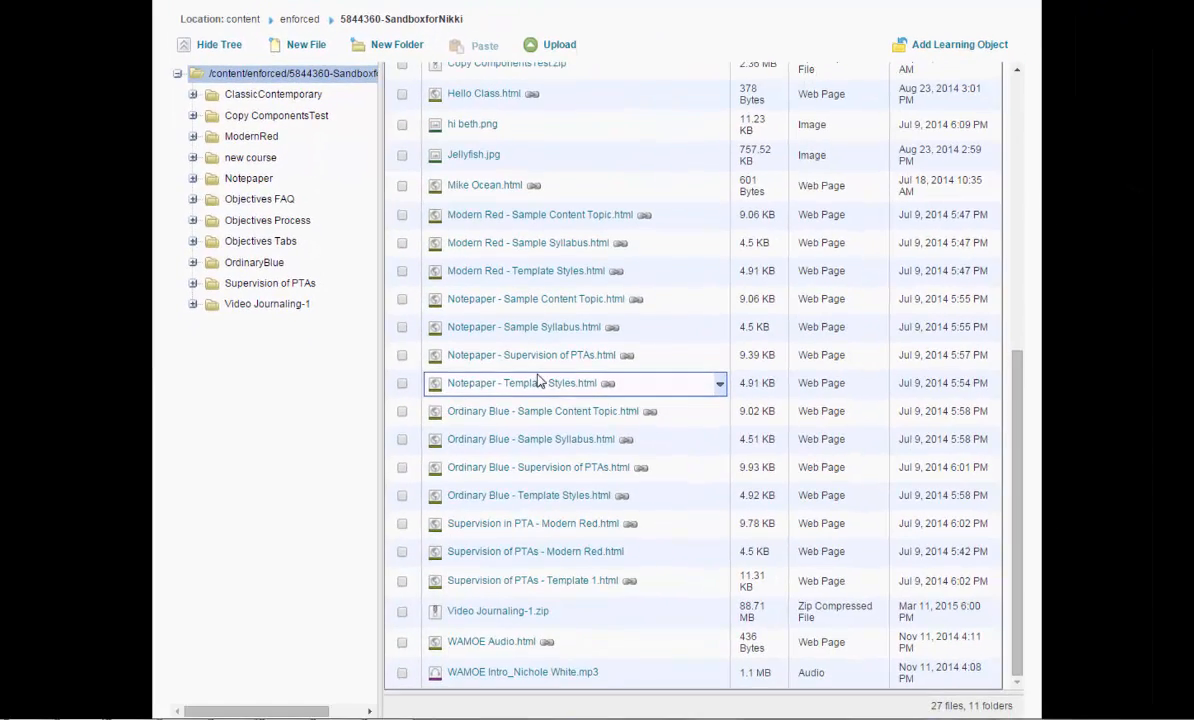
click(402, 613)
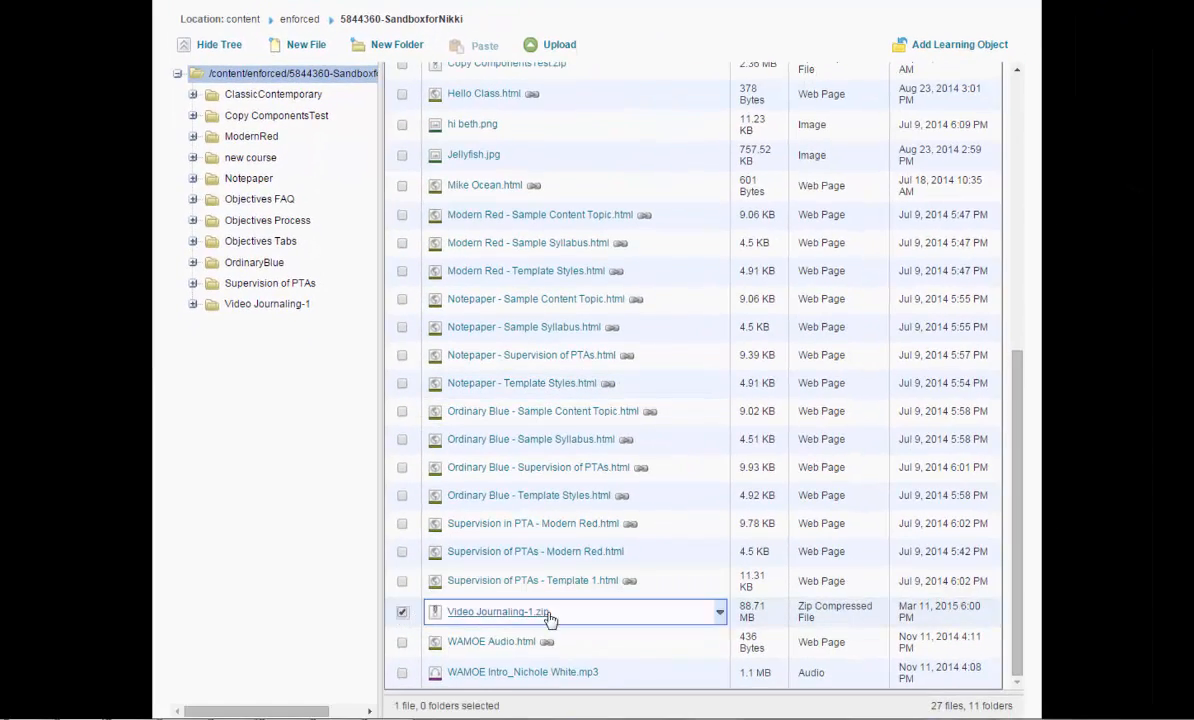
click(720, 615)
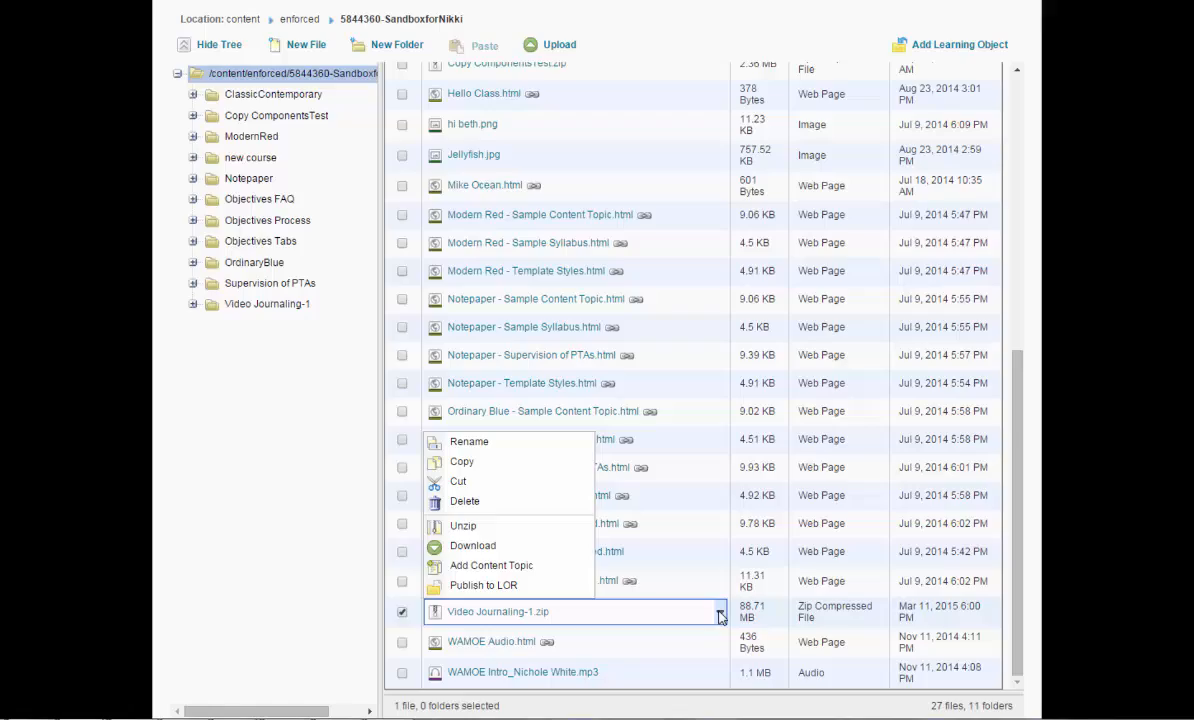
click(466, 525)
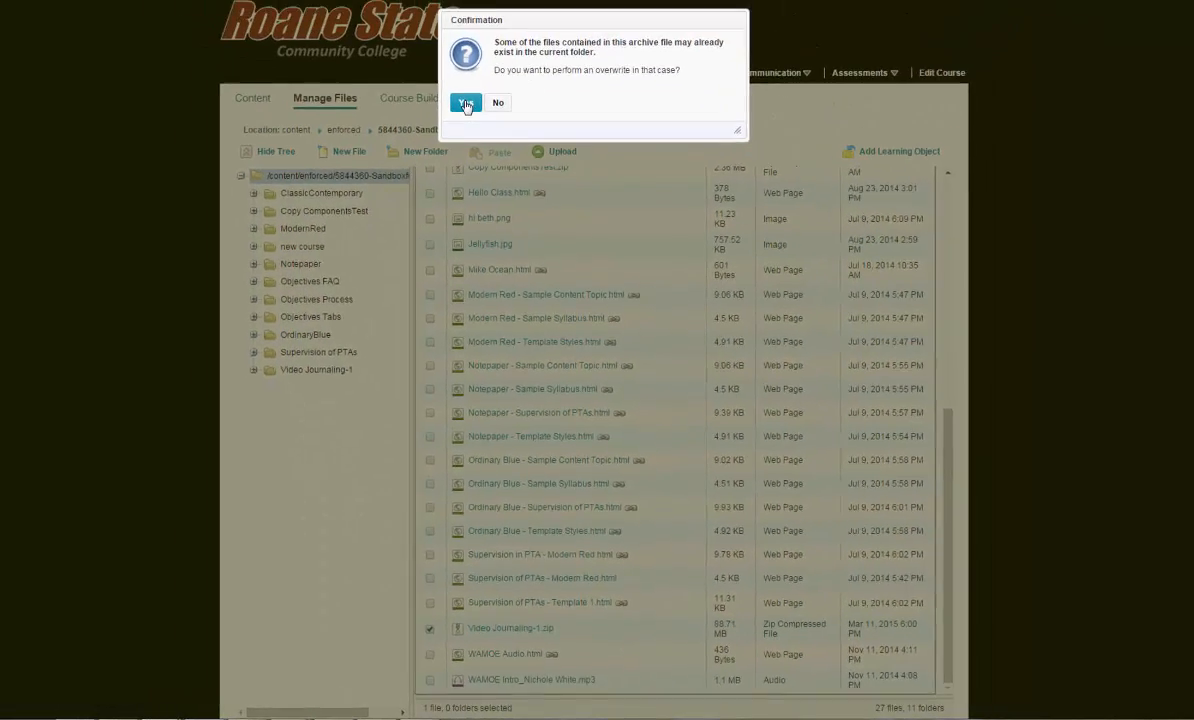
click(463, 101)
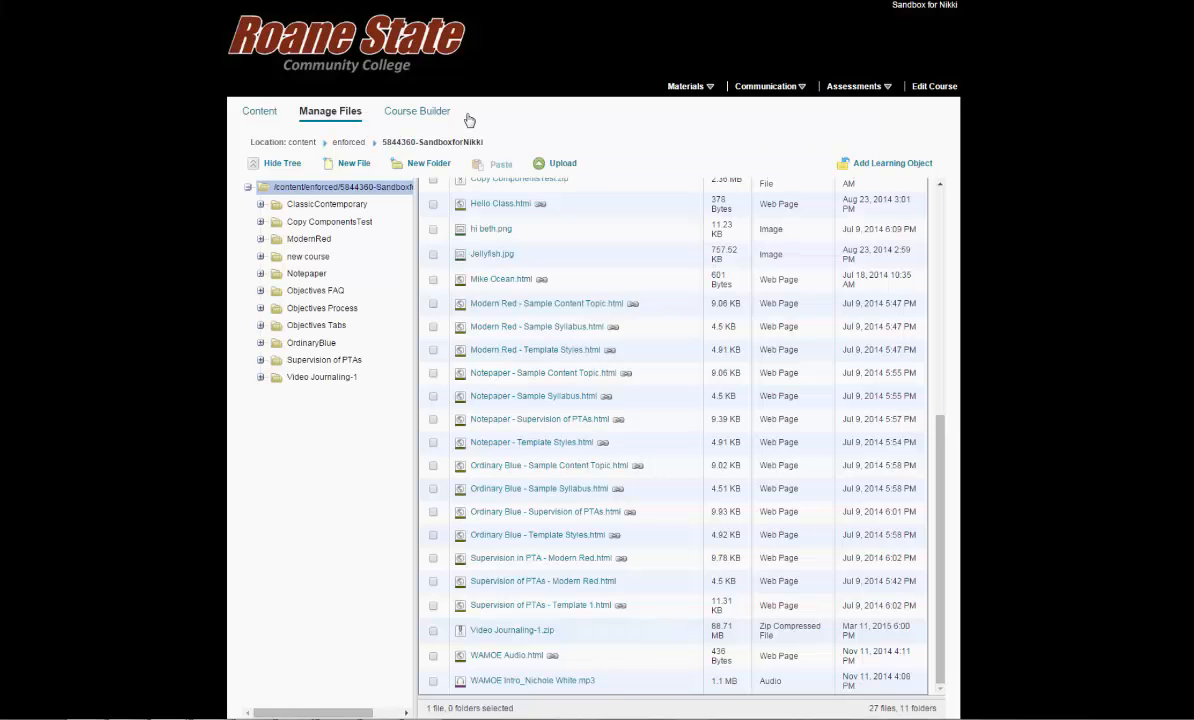
scroll(572, 367, up, 5)
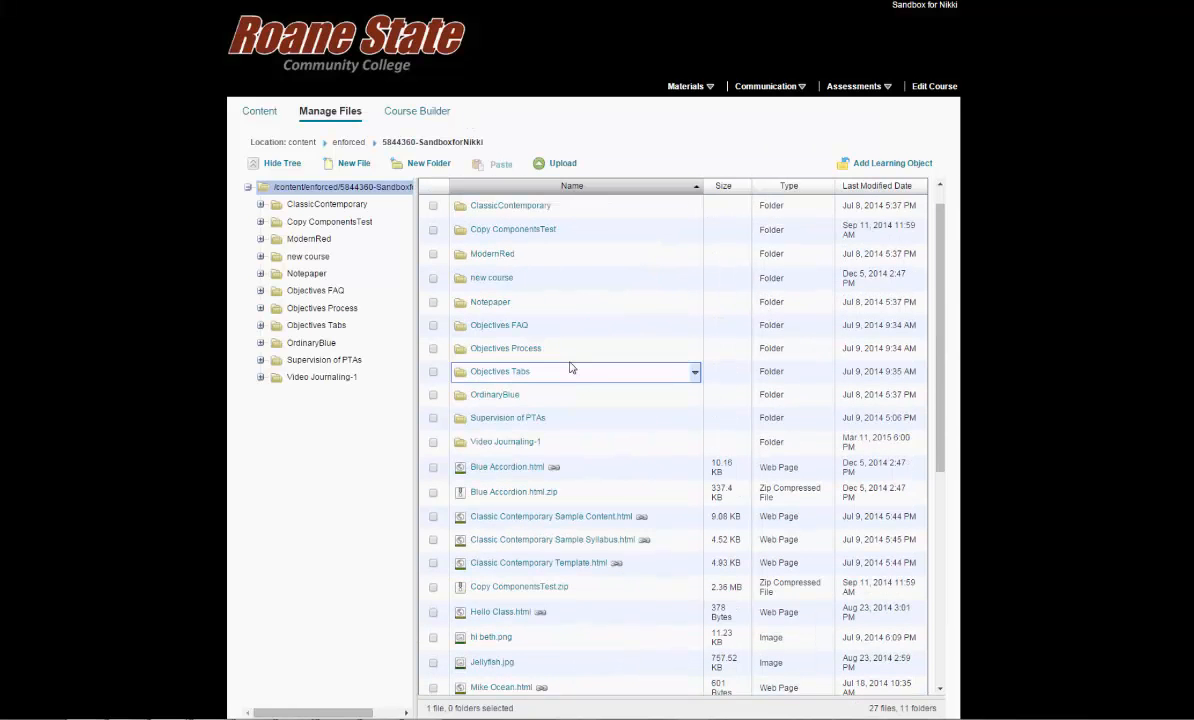
In the course content's playing module, add Video Journaling-1_player.html from the Video Journaling-1 folder in the managed course files.
click(697, 94)
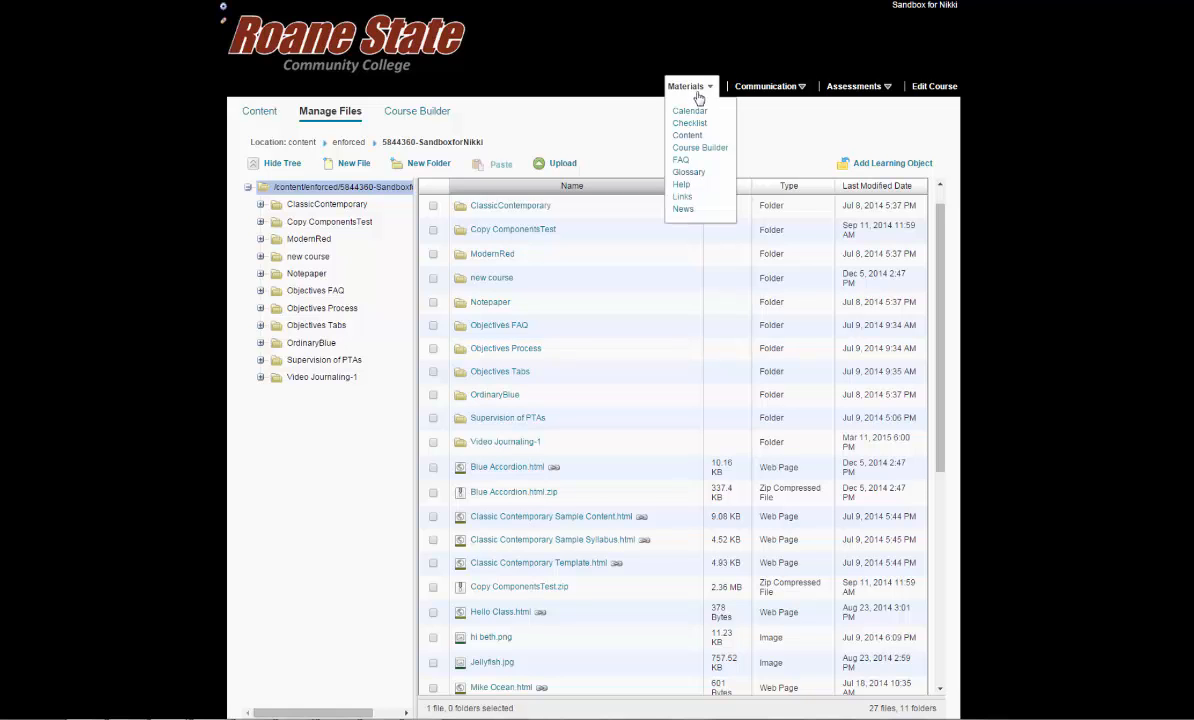
click(688, 135)
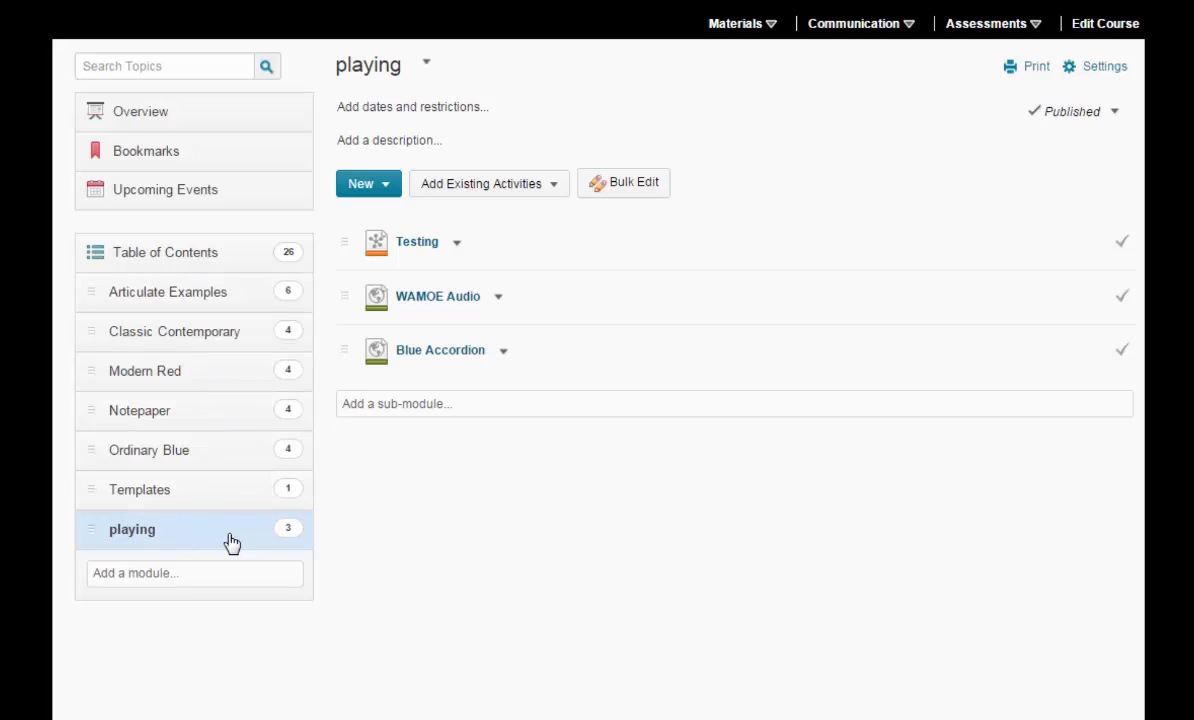
click(380, 189)
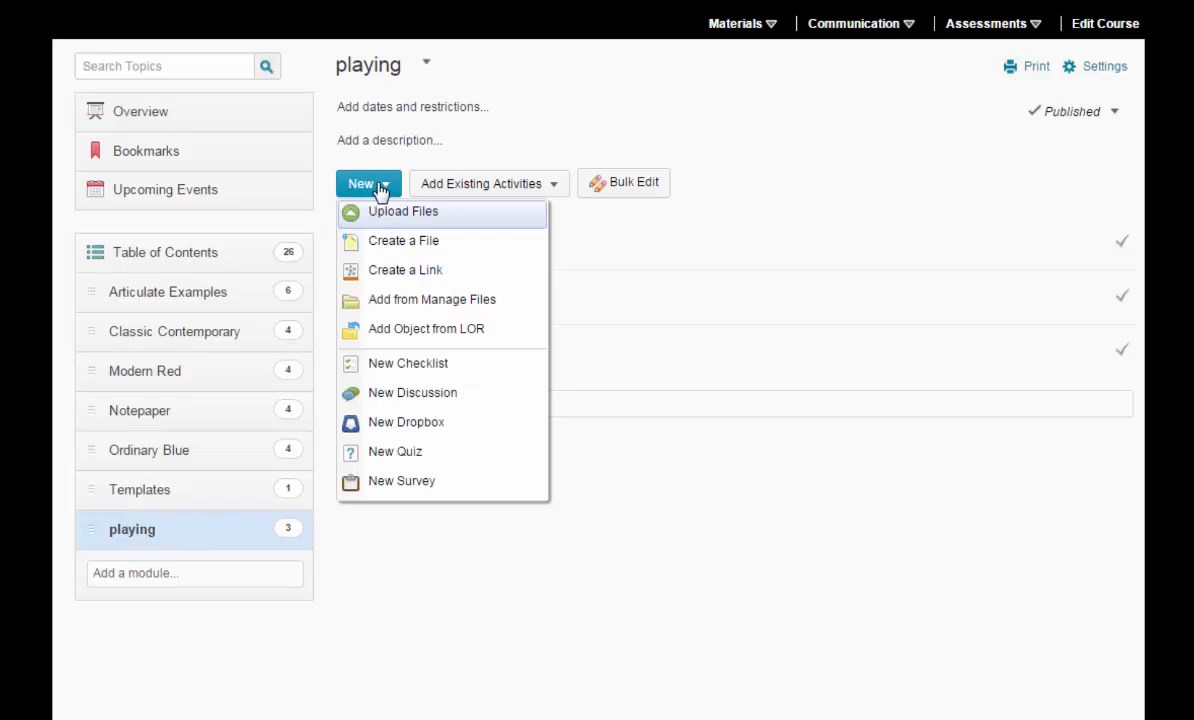
click(390, 304)
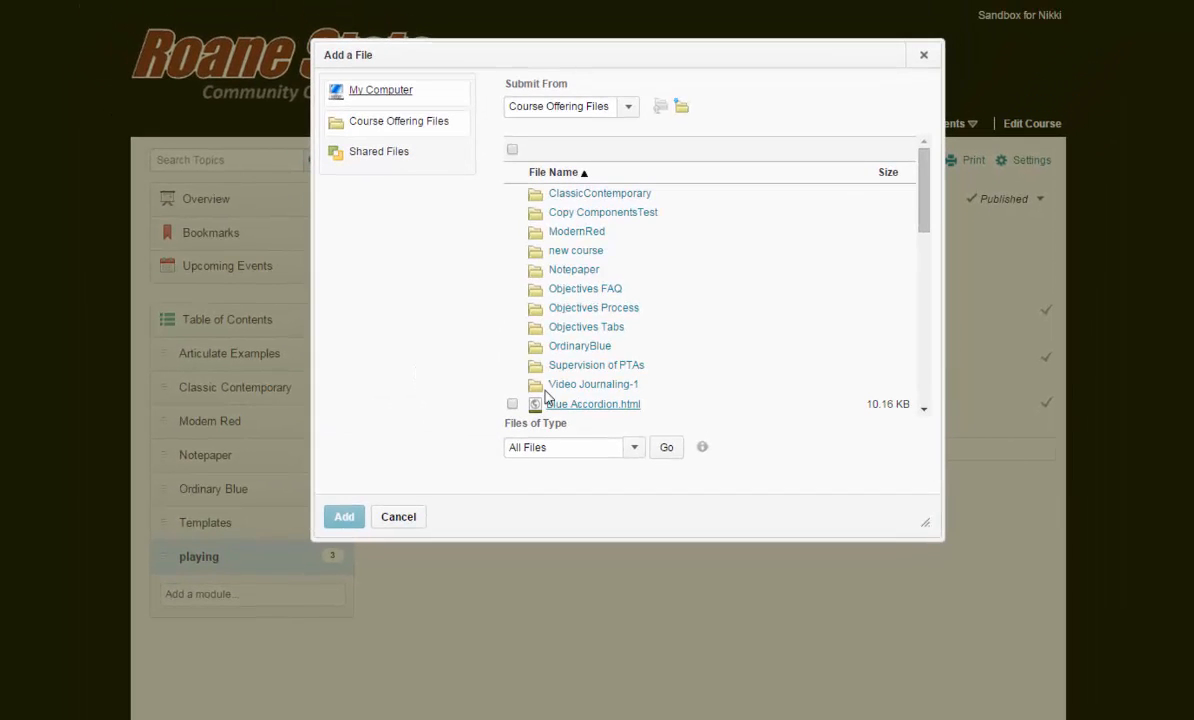
click(568, 385)
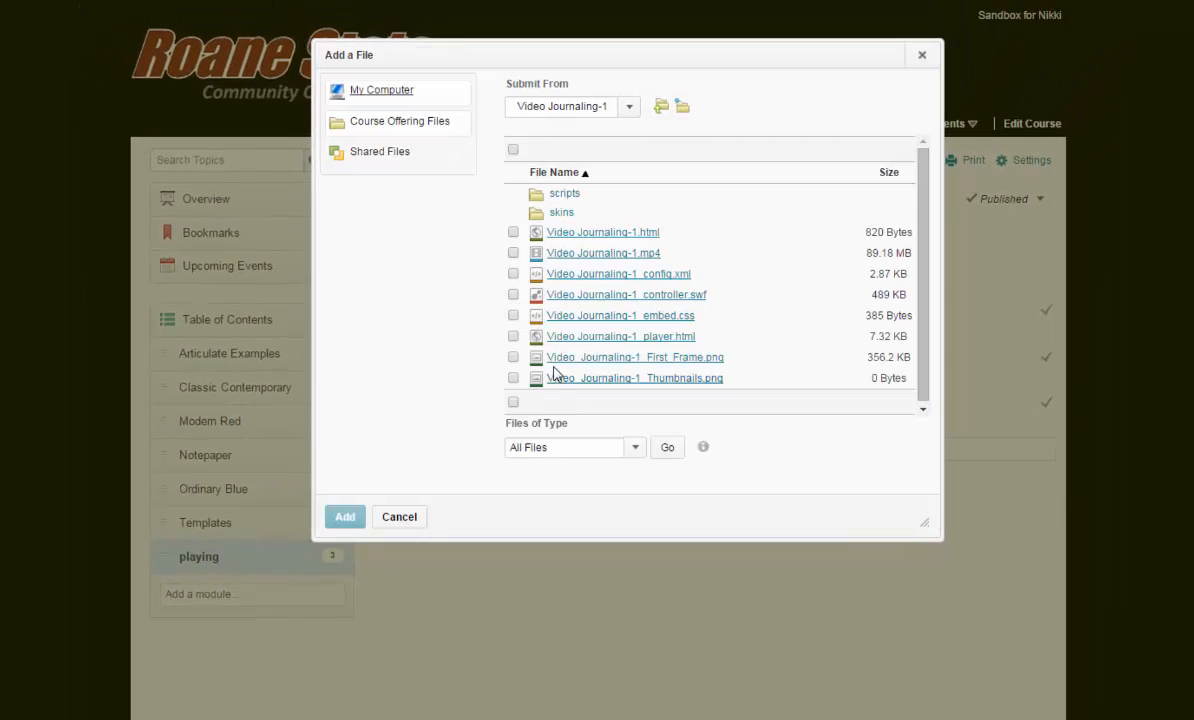
click(513, 337)
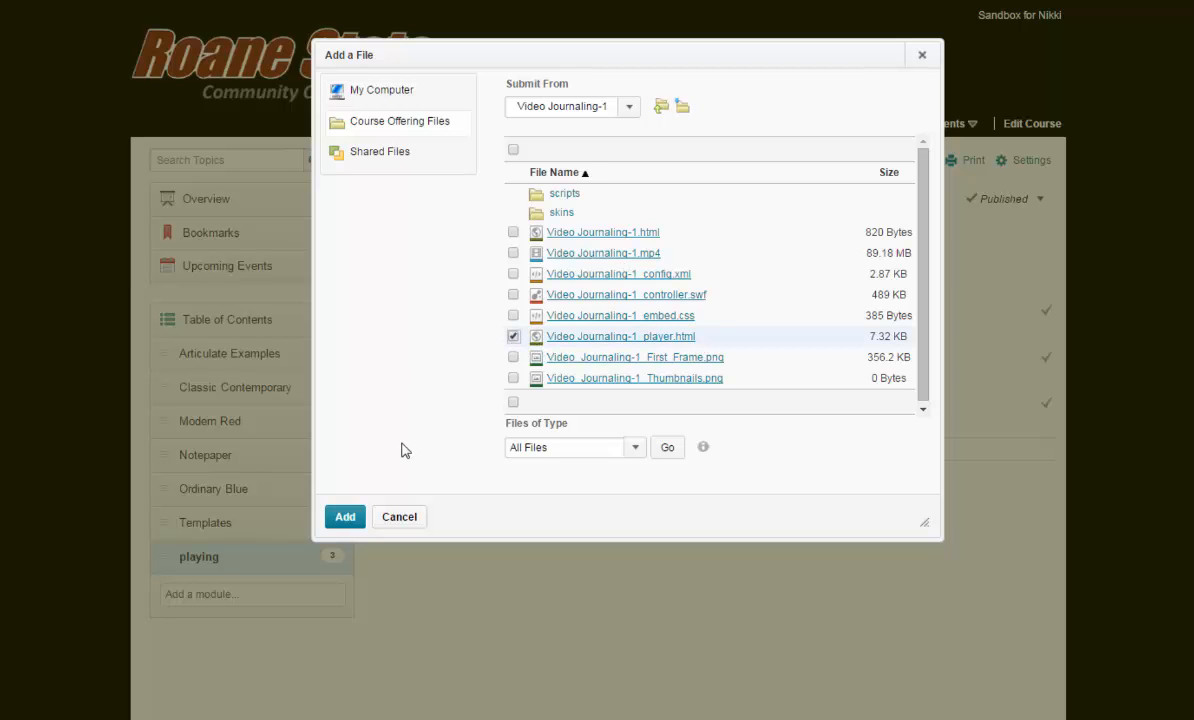
click(347, 519)
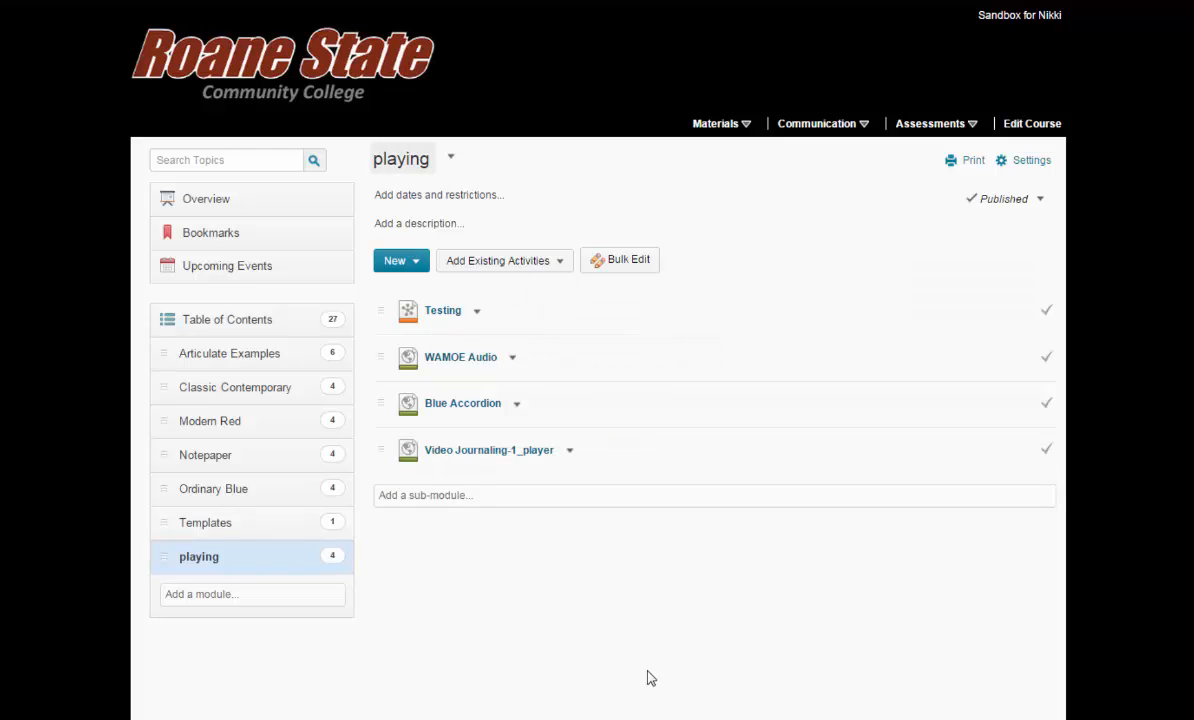
Open the Video Journaling-1_player topic, play its video briefly to check it, and pause it.
click(528, 458)
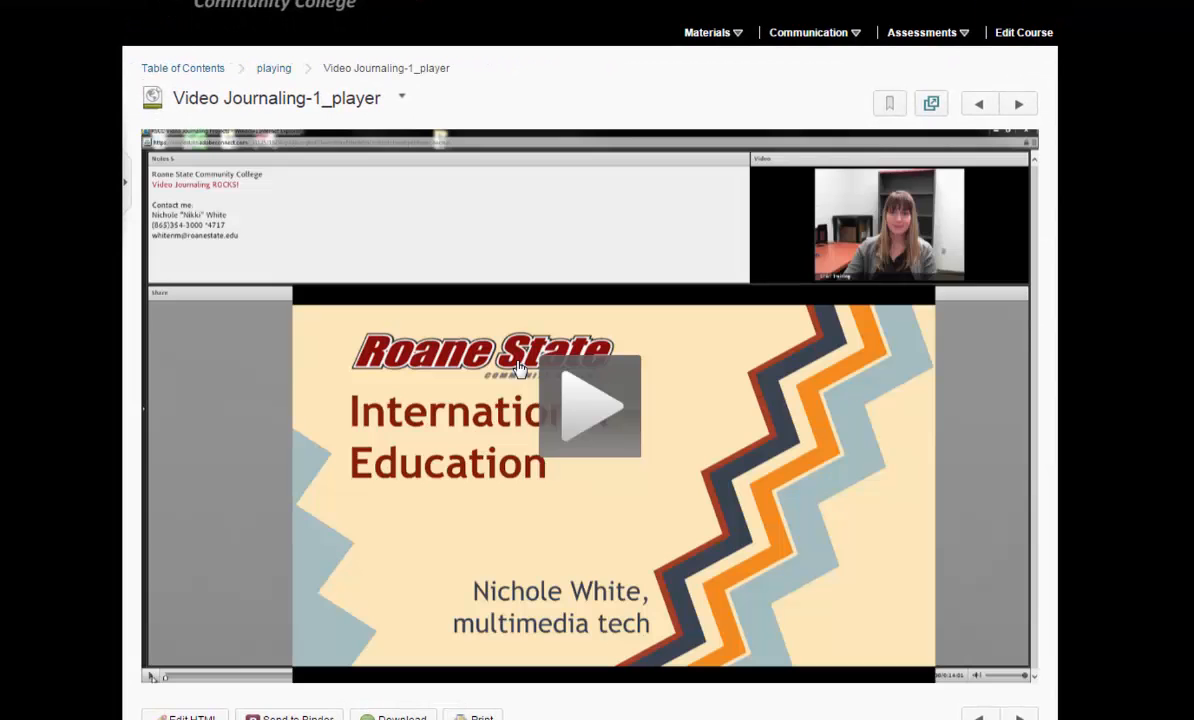
click(596, 399)
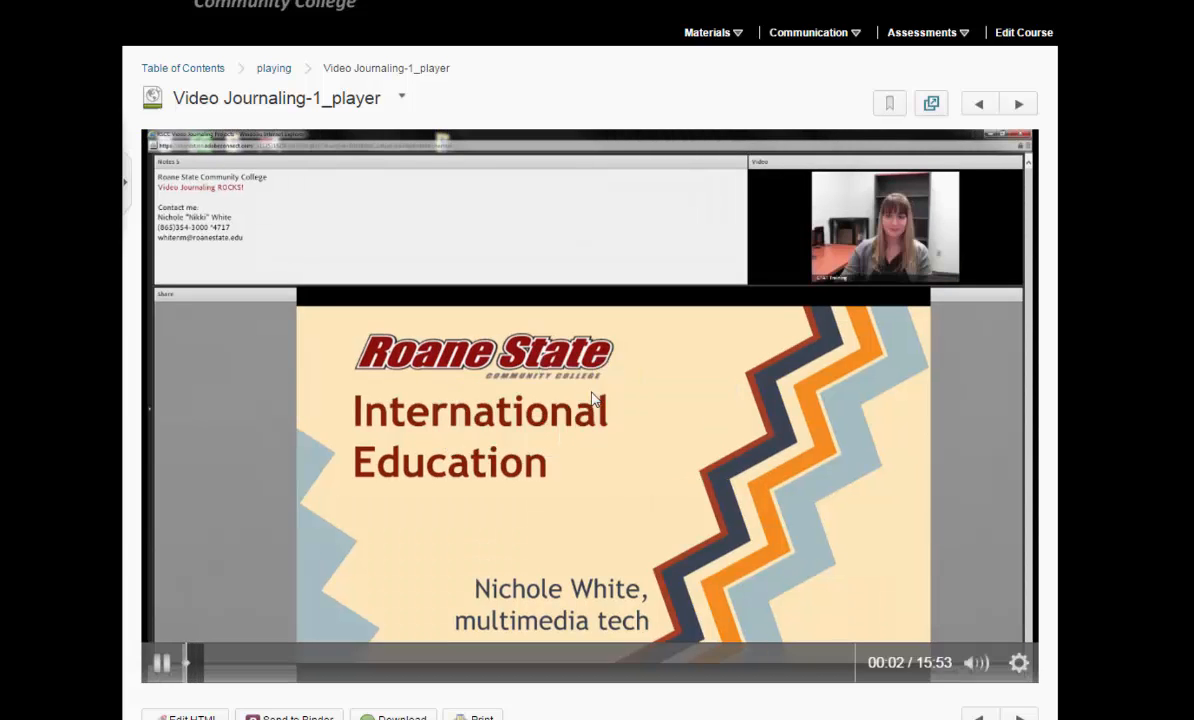
click(167, 666)
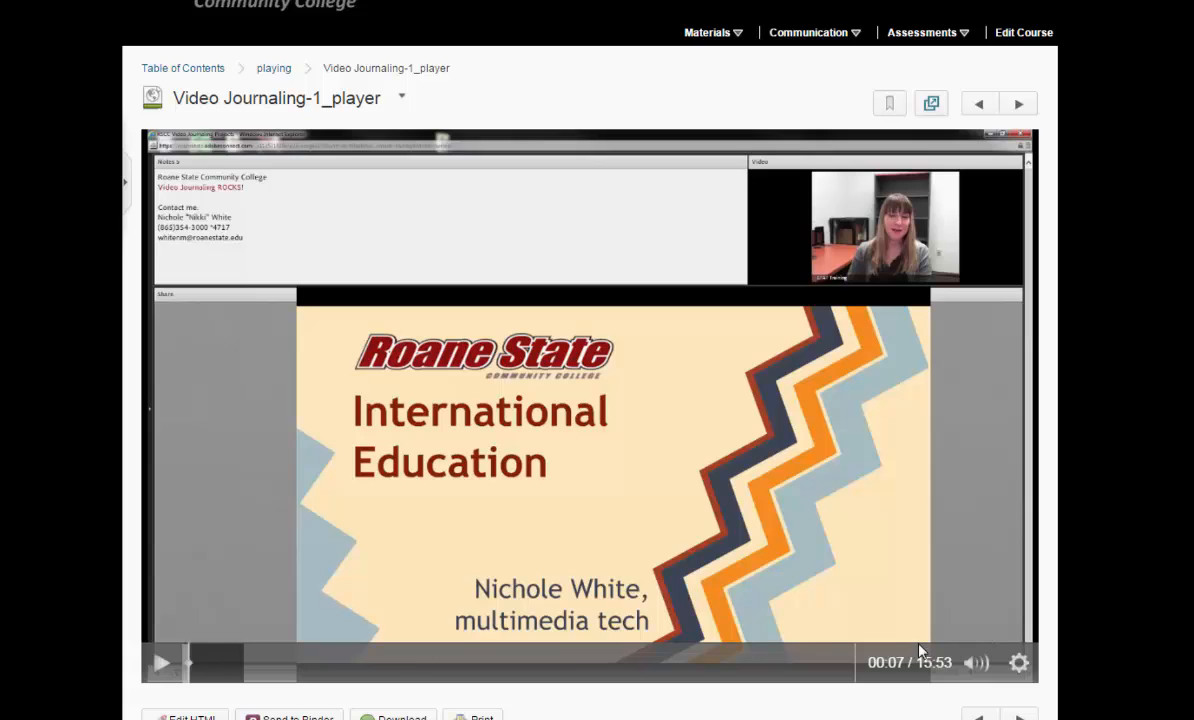
Shorten the opened topic's title to Video Journaling, removing the "-1_player" ending.
click(370, 101)
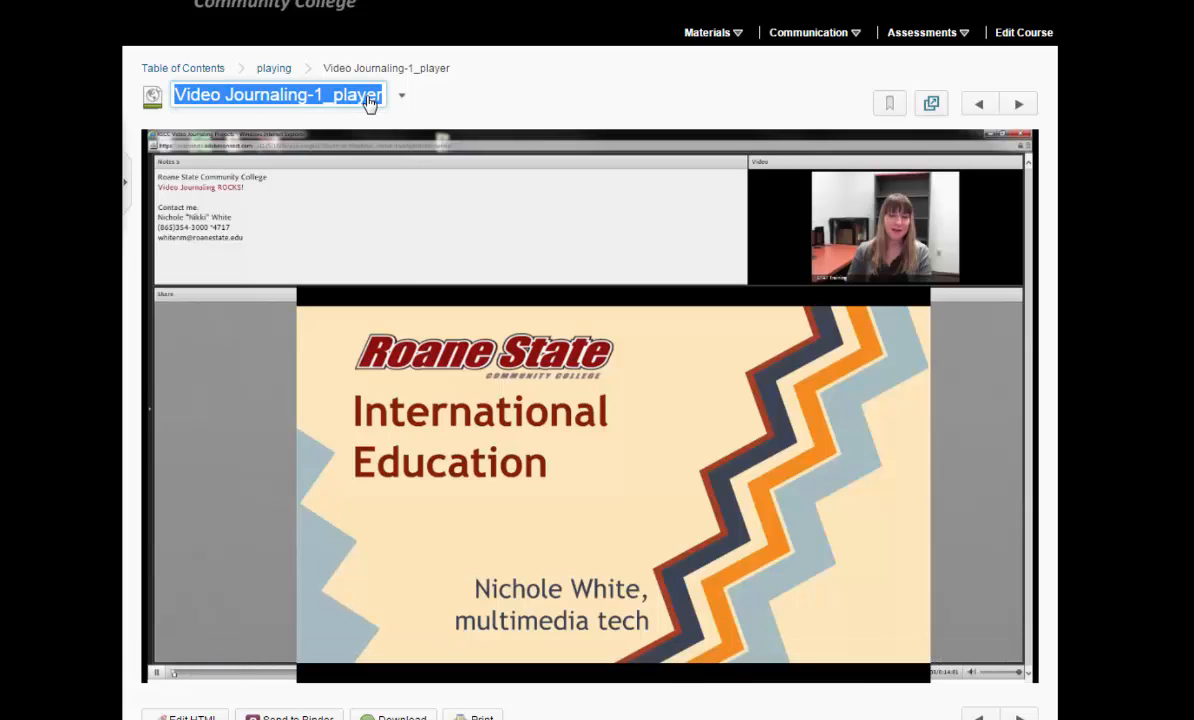
key(Right)
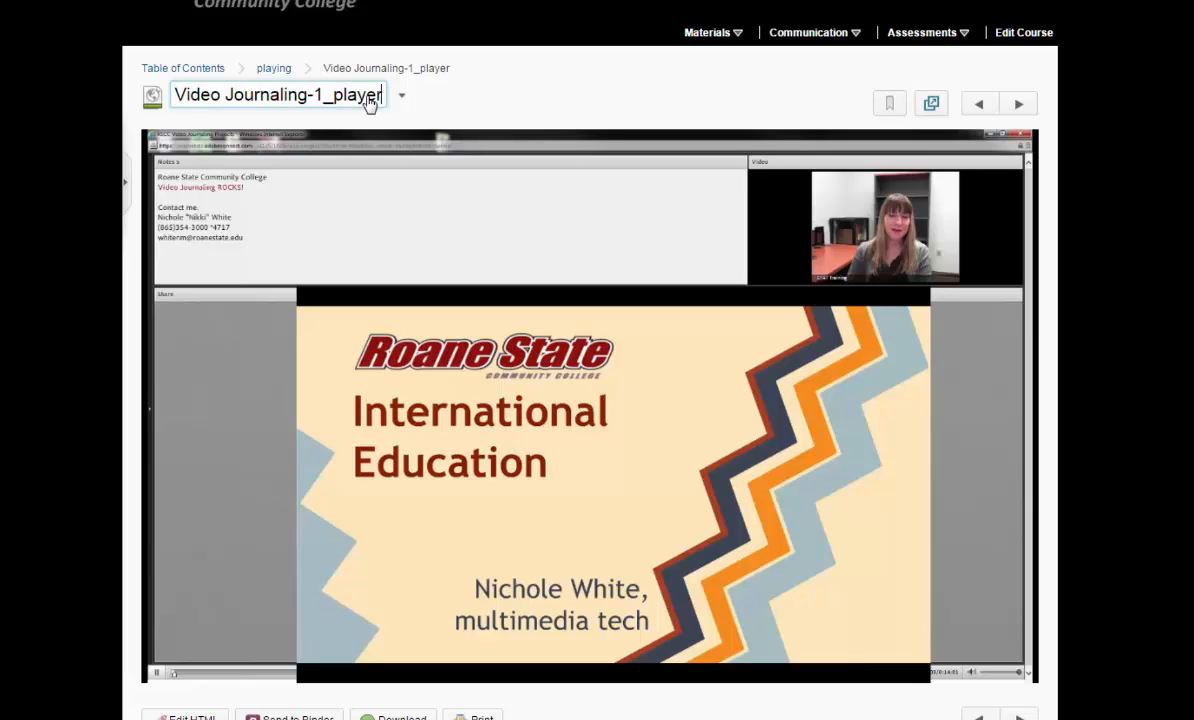
key(BackSpace)
key(BackSpace)
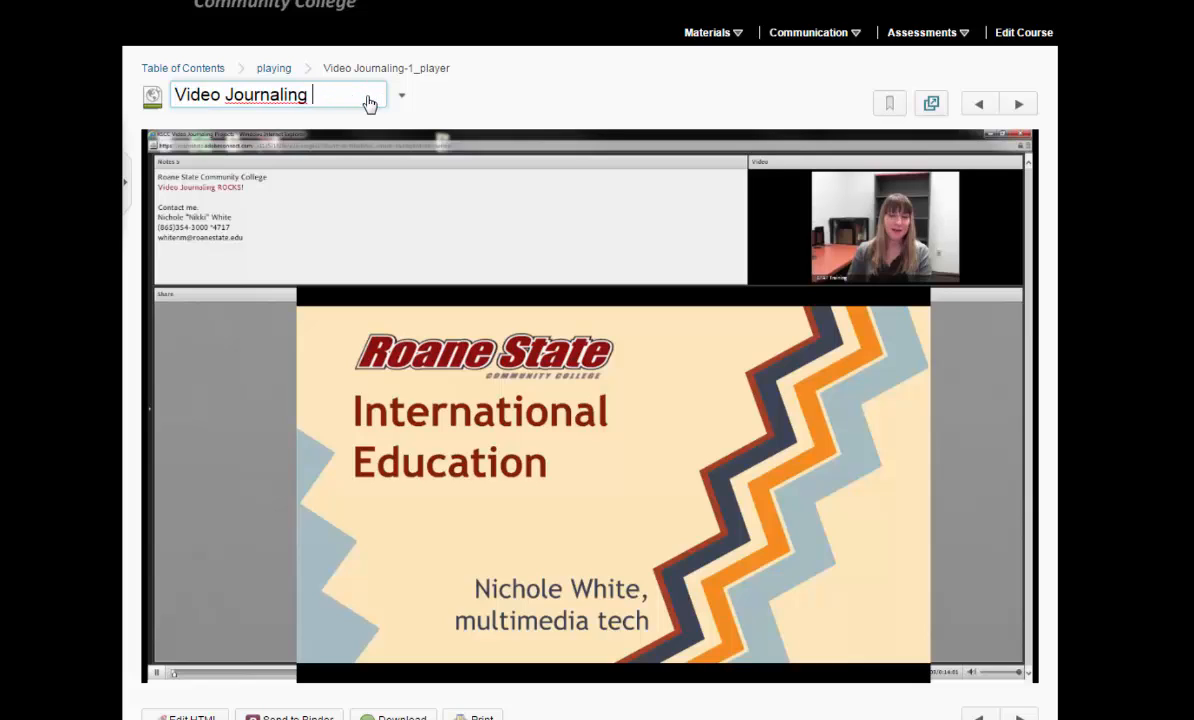